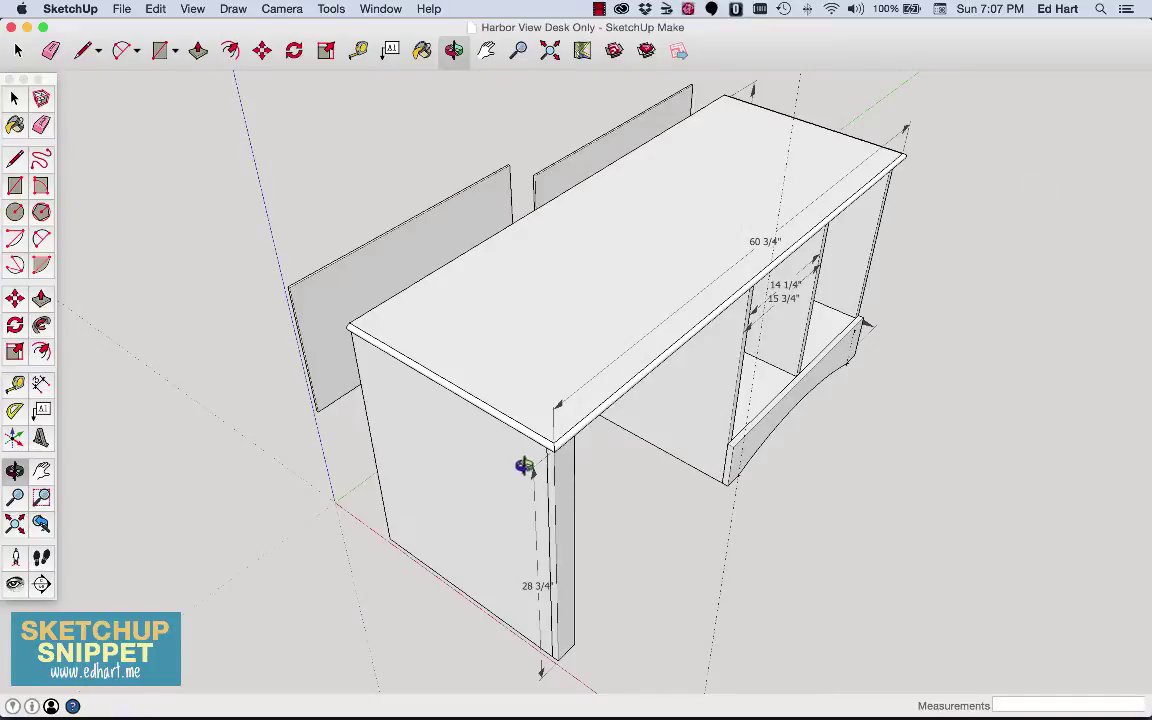
# Step: Zoom into the desk's top corner molding and return to the Select tool
pyautogui.scroll(10, 558, 476)
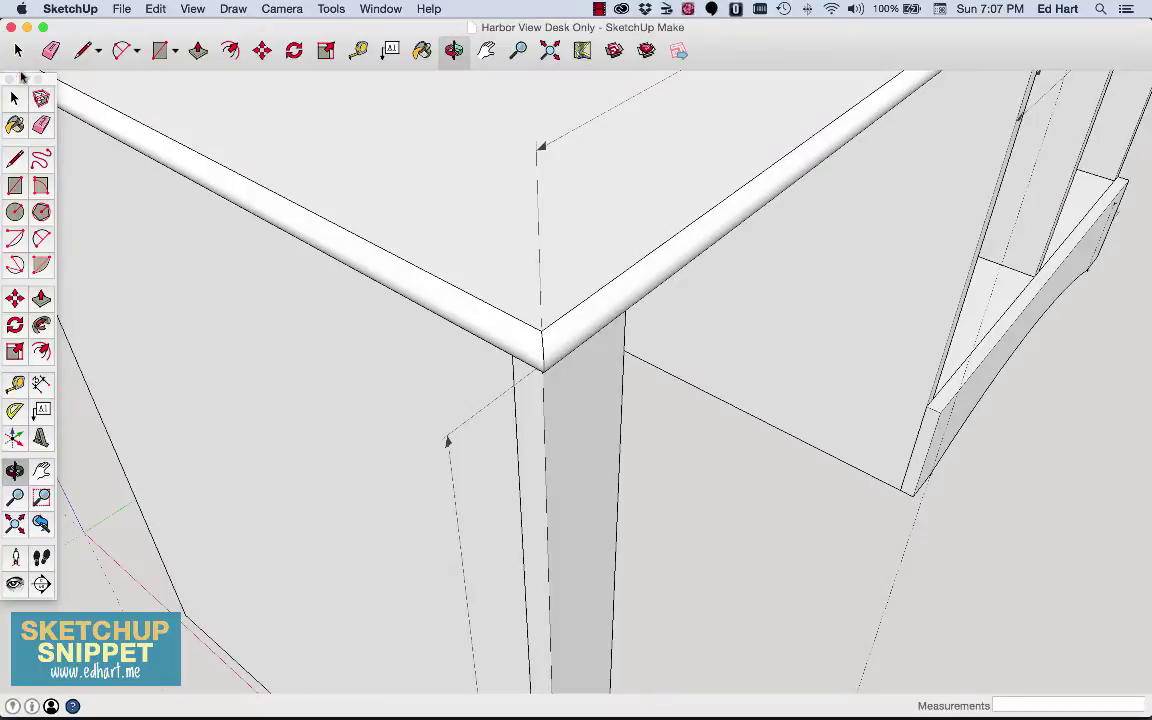
pyautogui.click(14, 99)
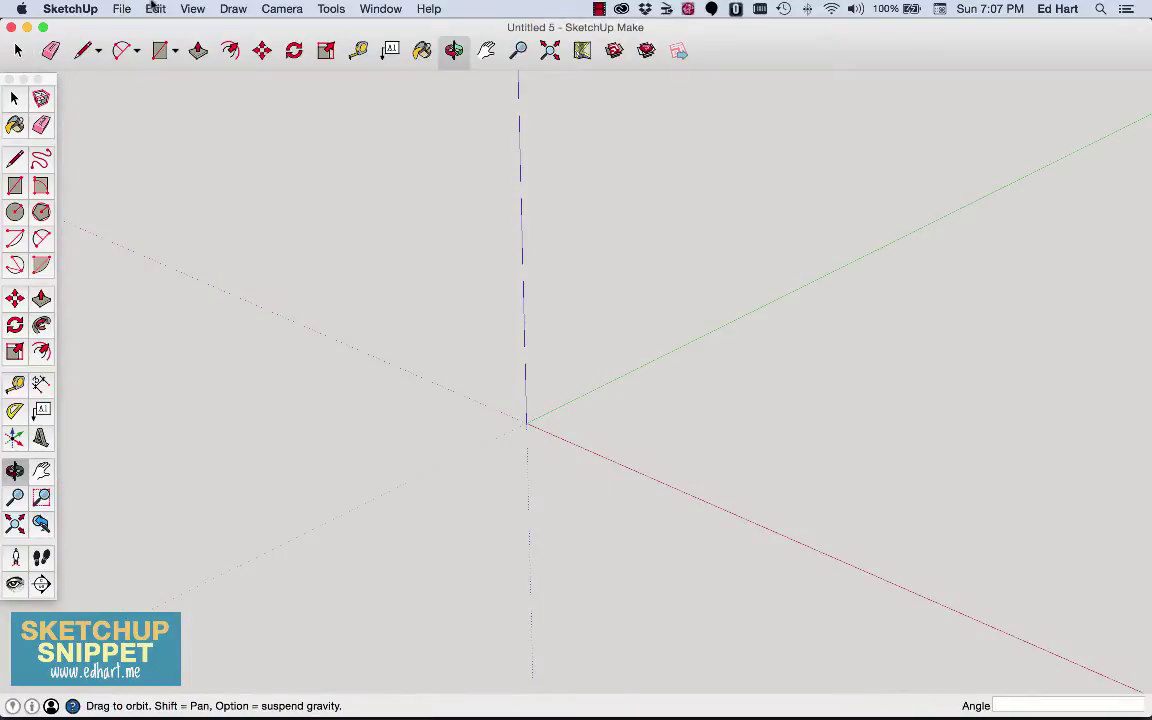
# Step: Draw a 3/4-inch arc up the blue axis from the origin with a 3/8-inch bulge, closed by a line
pyautogui.click(120, 50)
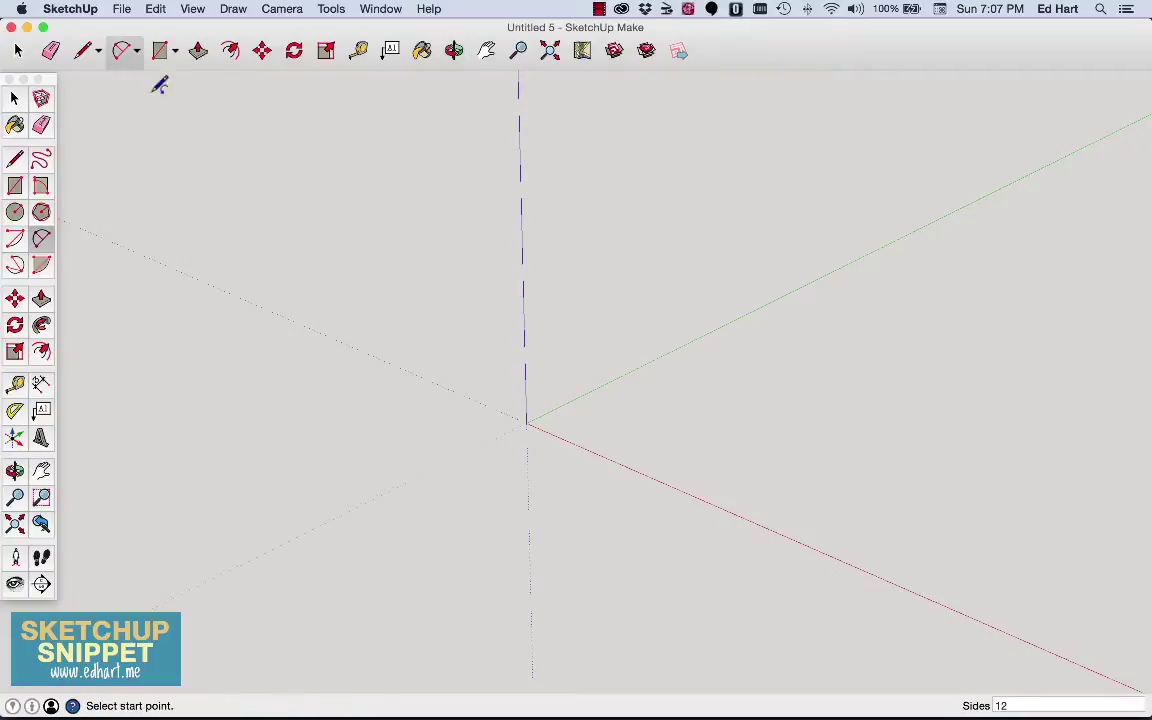
pyautogui.click(528, 422)
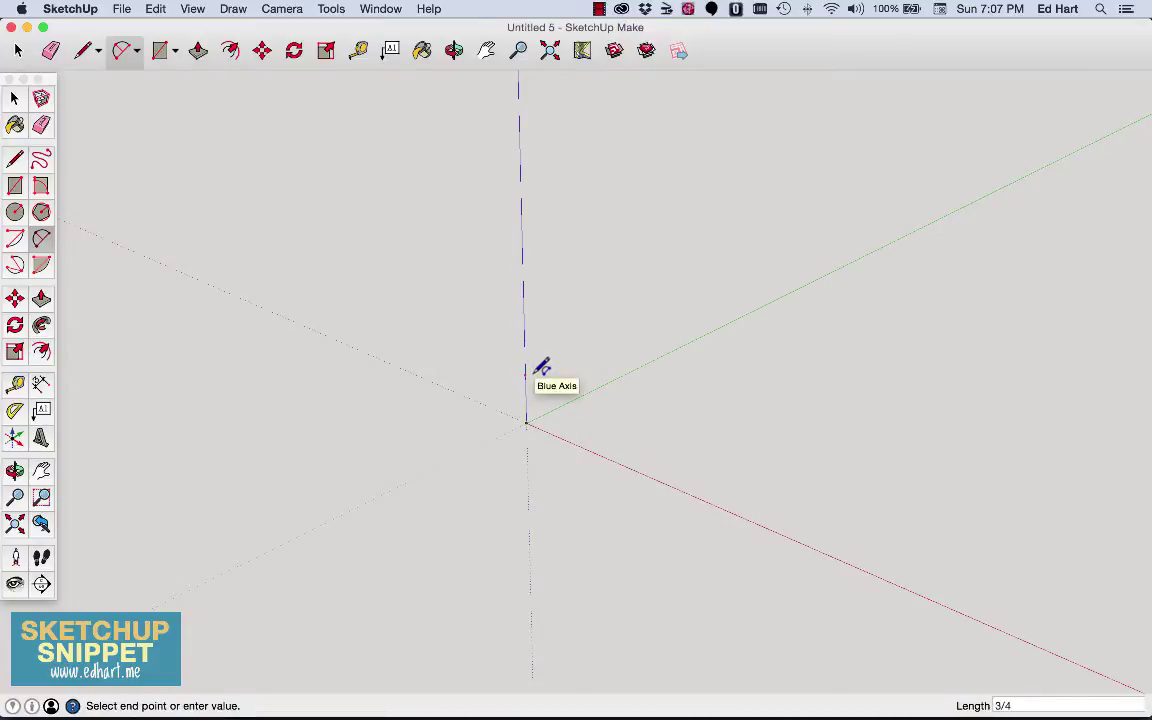
pyautogui.click(536, 372)
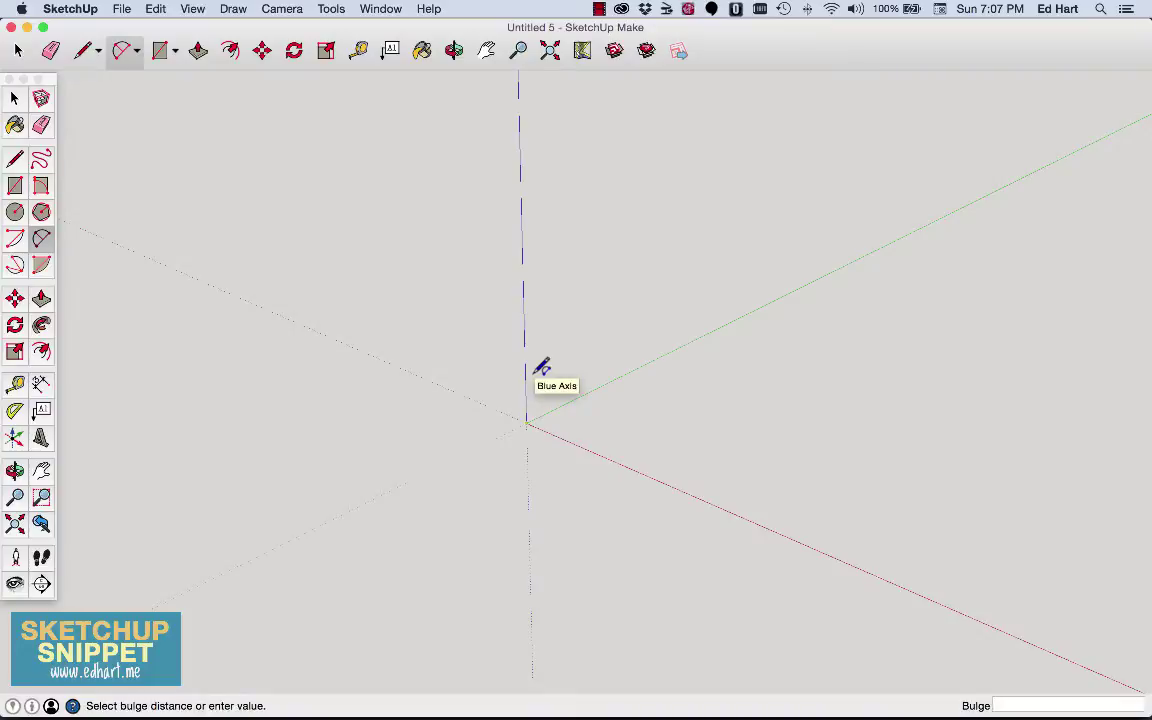
pyautogui.click(596, 447)
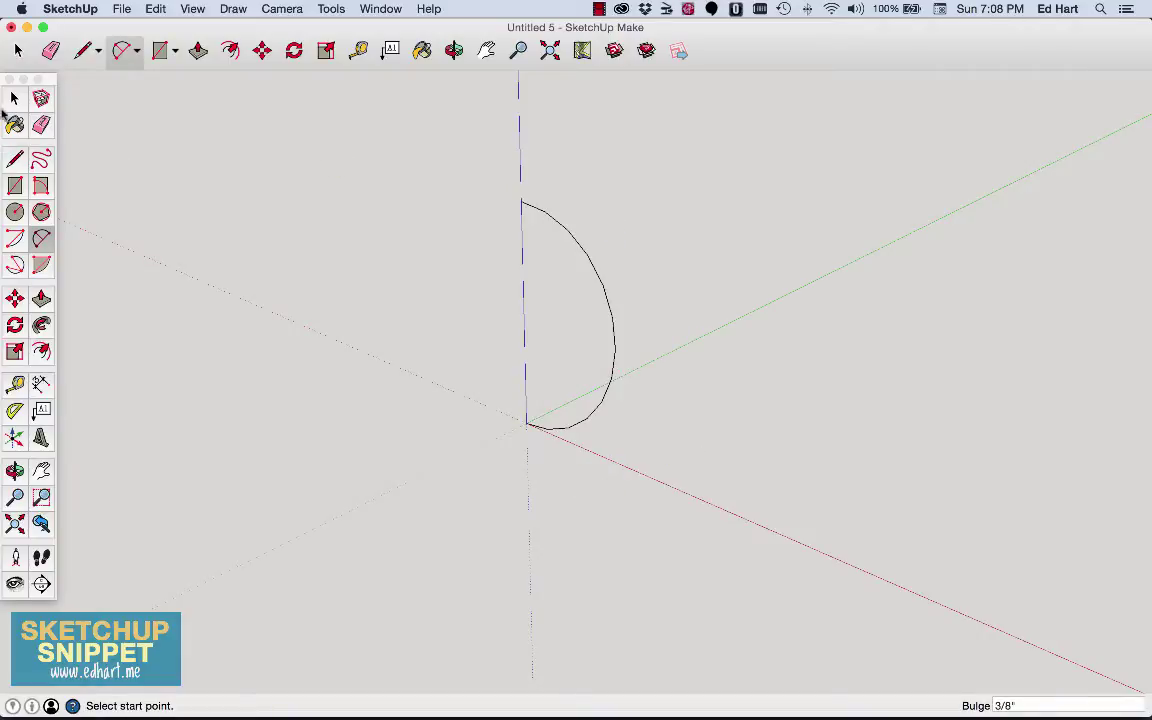
pyautogui.click(15, 158)
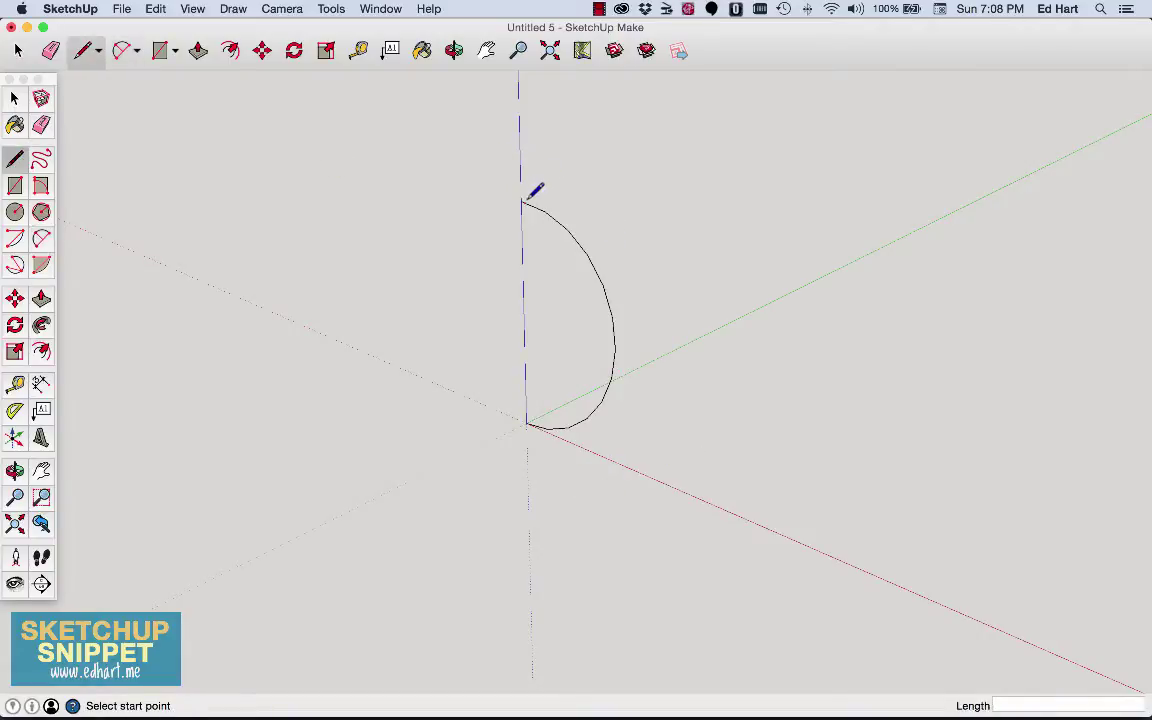
pyautogui.click(522, 202)
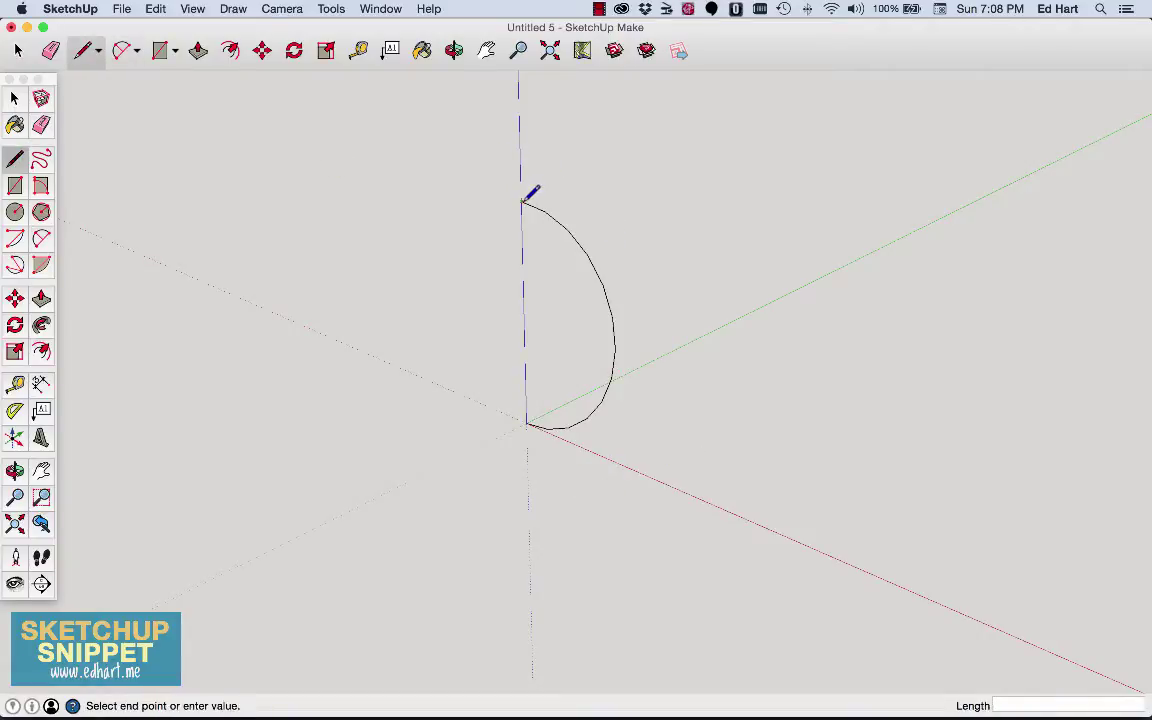
pyautogui.click(528, 422)
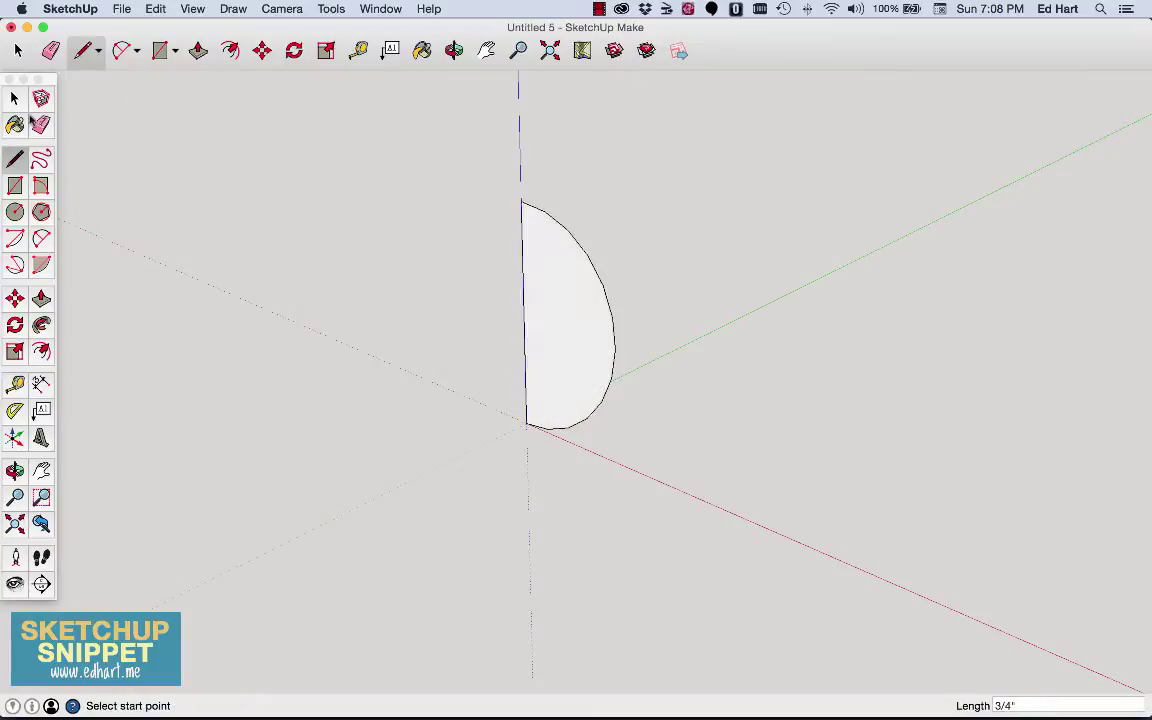
pyautogui.click(14, 98)
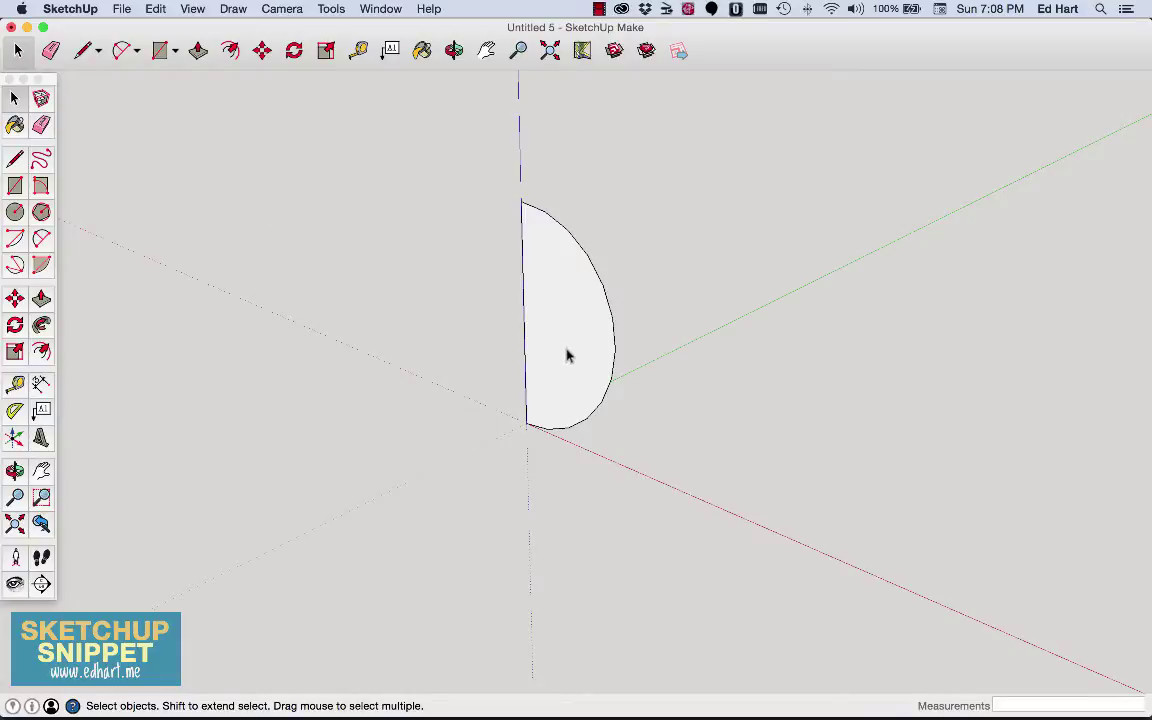
# Step: Push/pull the half-disc face out about 3 11/32 inches into a long molding
pyautogui.click(197, 50)
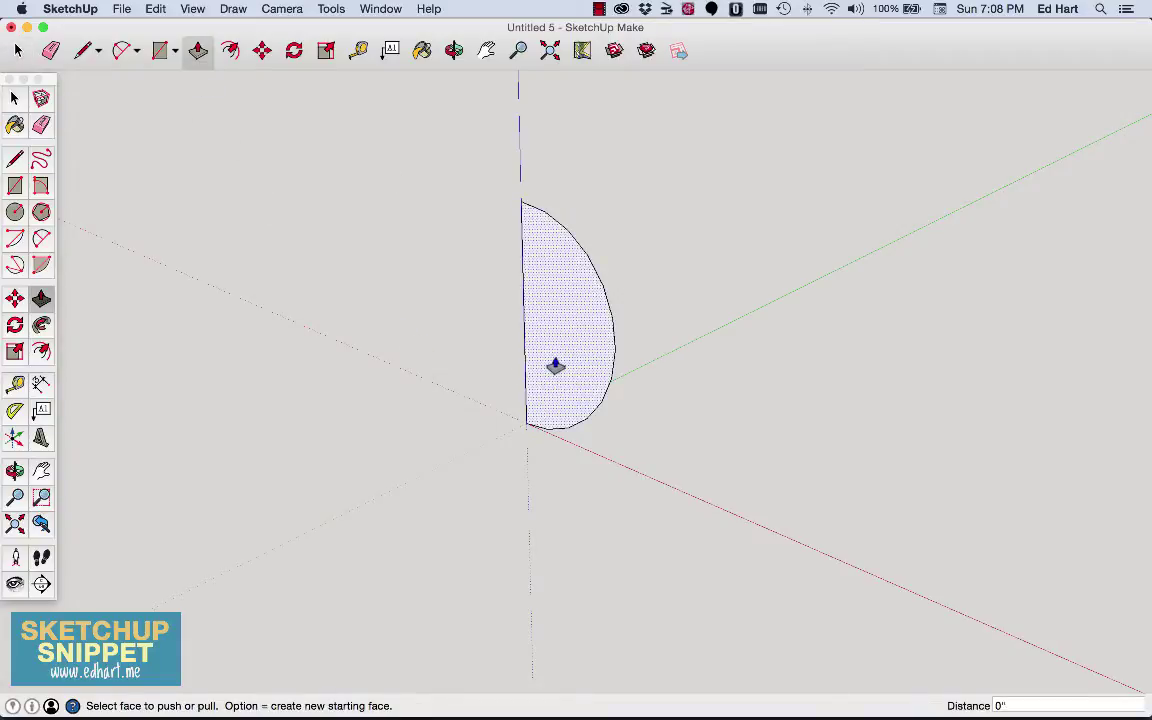
pyautogui.moveTo(553, 368); pyautogui.dragTo(977, 178)
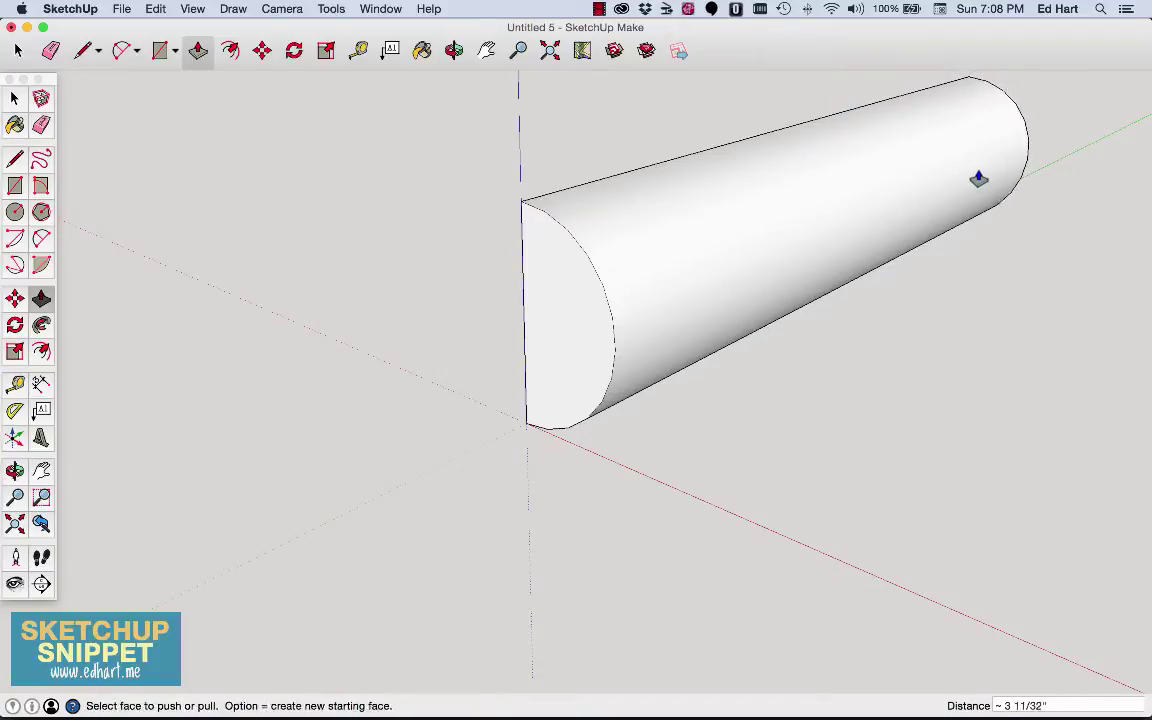
pyautogui.click(12, 94)
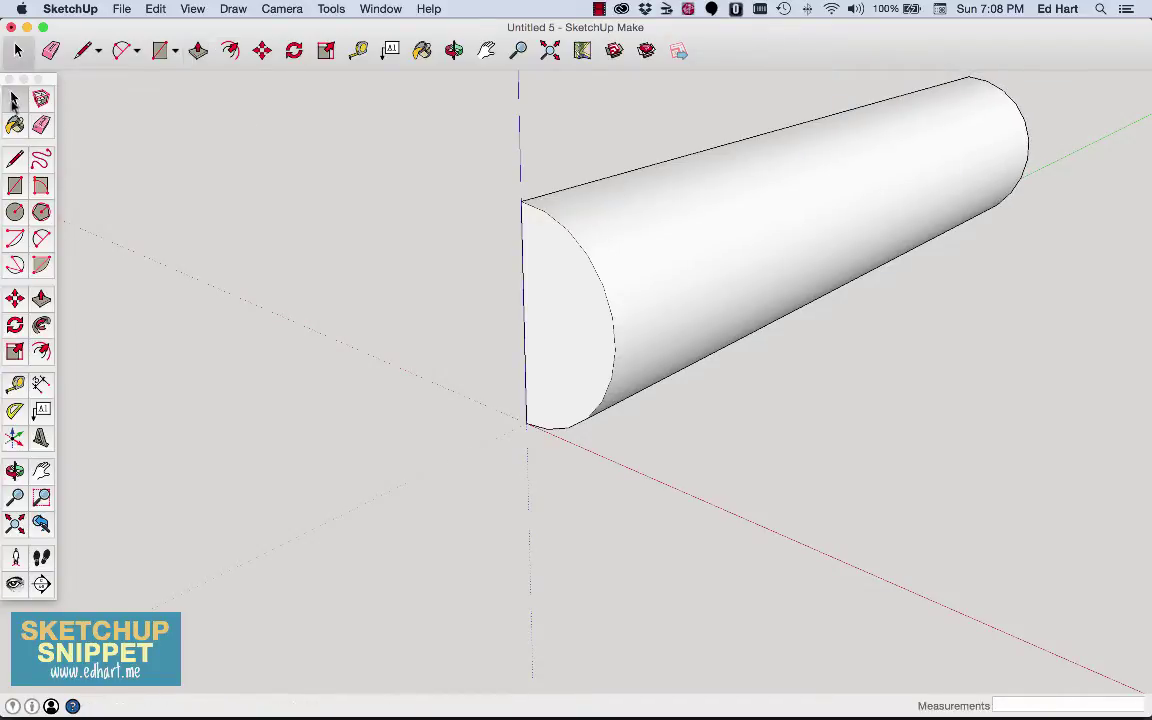
pyautogui.click(548, 316)
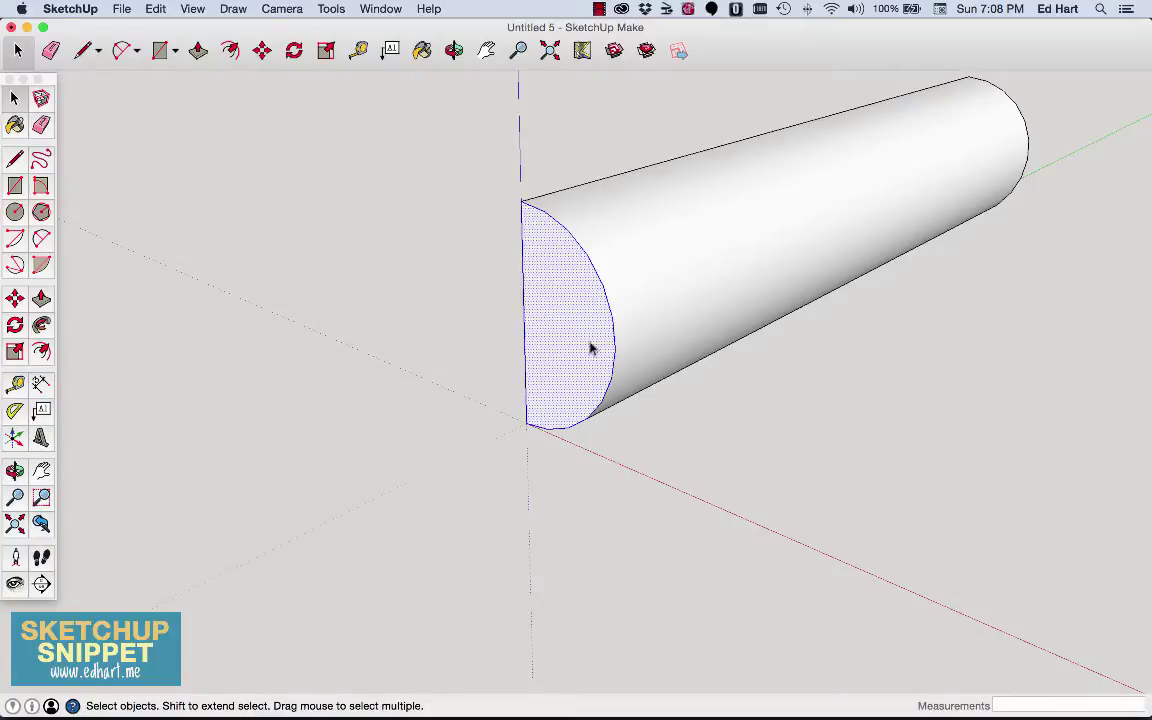
pyautogui.press('q')
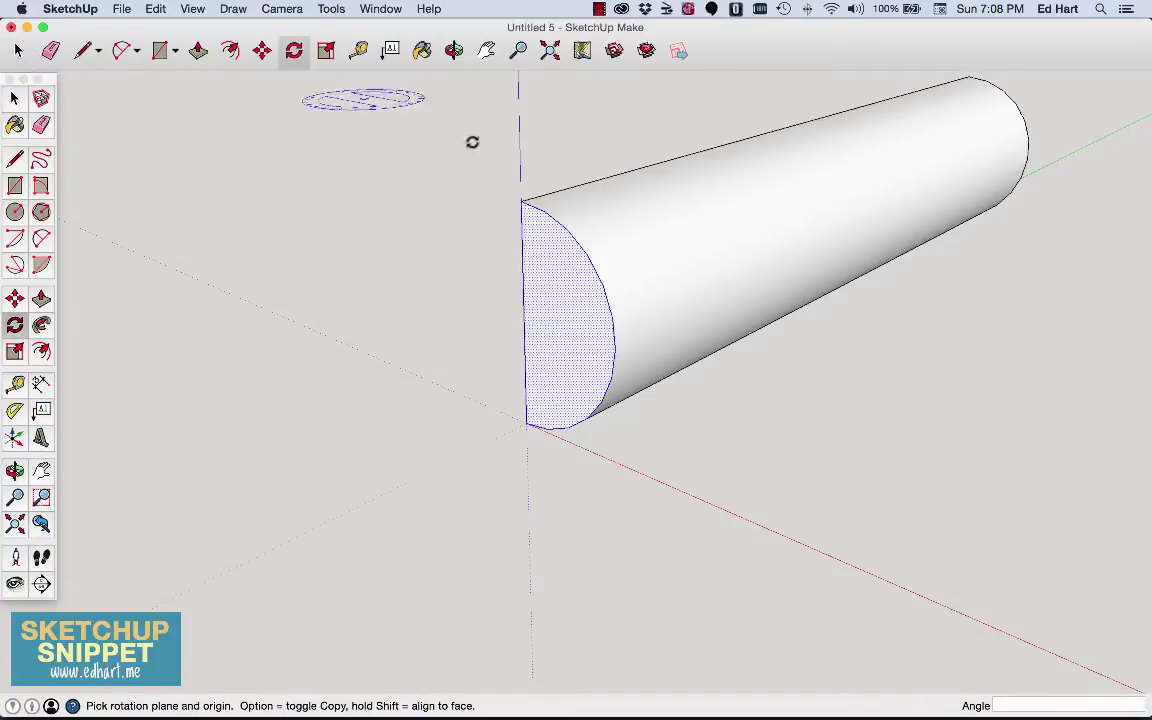
pyautogui.click(519, 198)
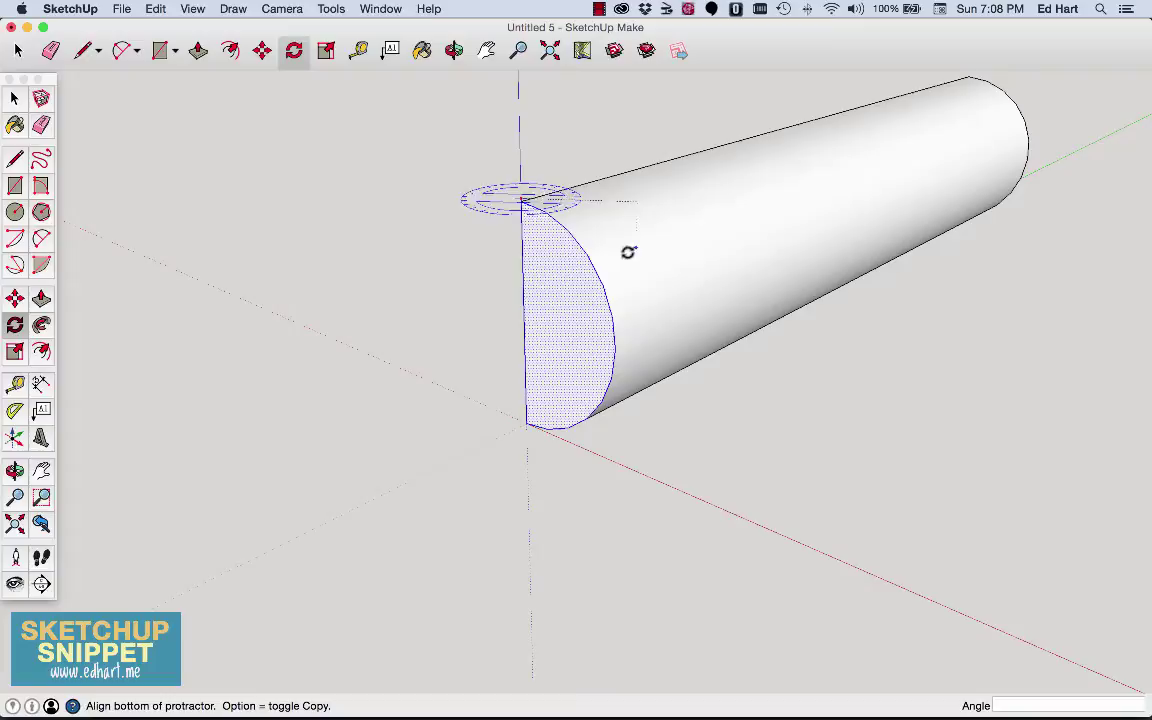
pyautogui.click(614, 338)
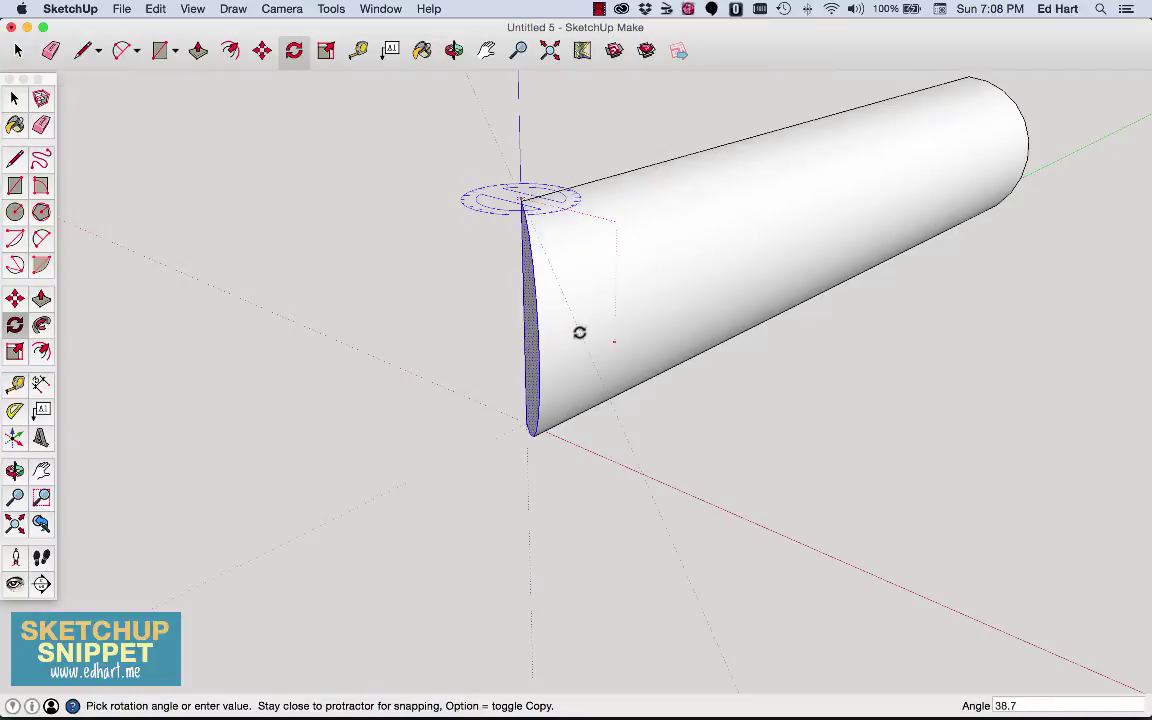
pyautogui.press('Return')
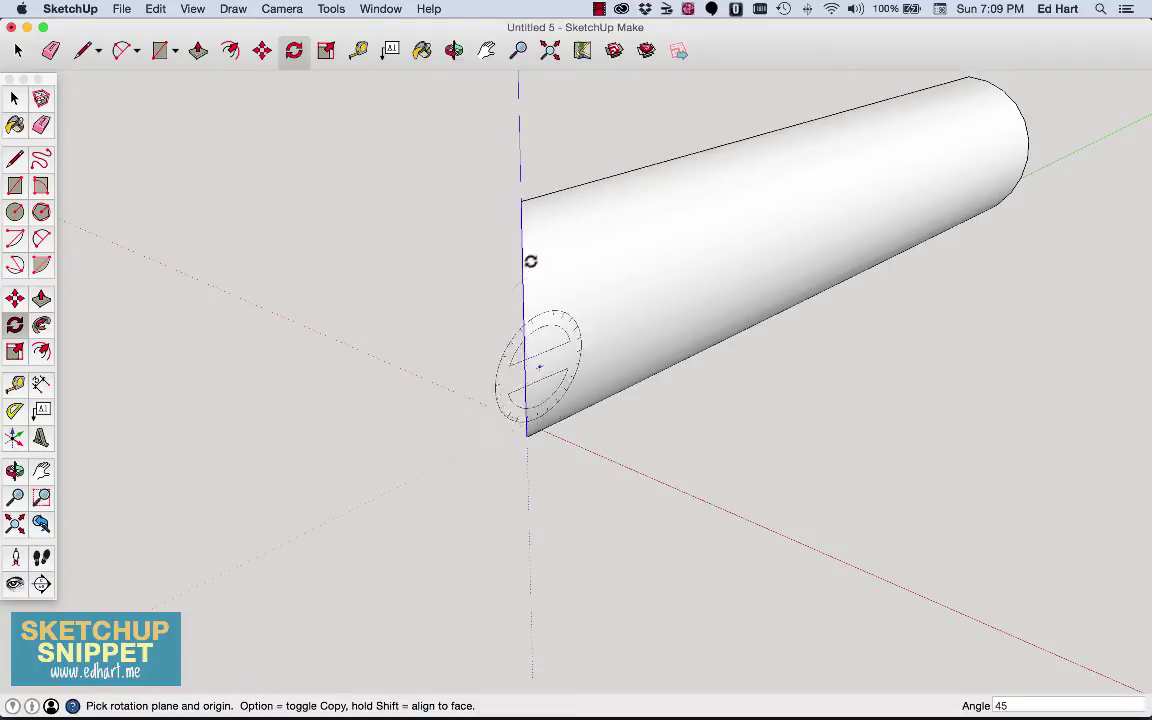
pyautogui.press('super+z')
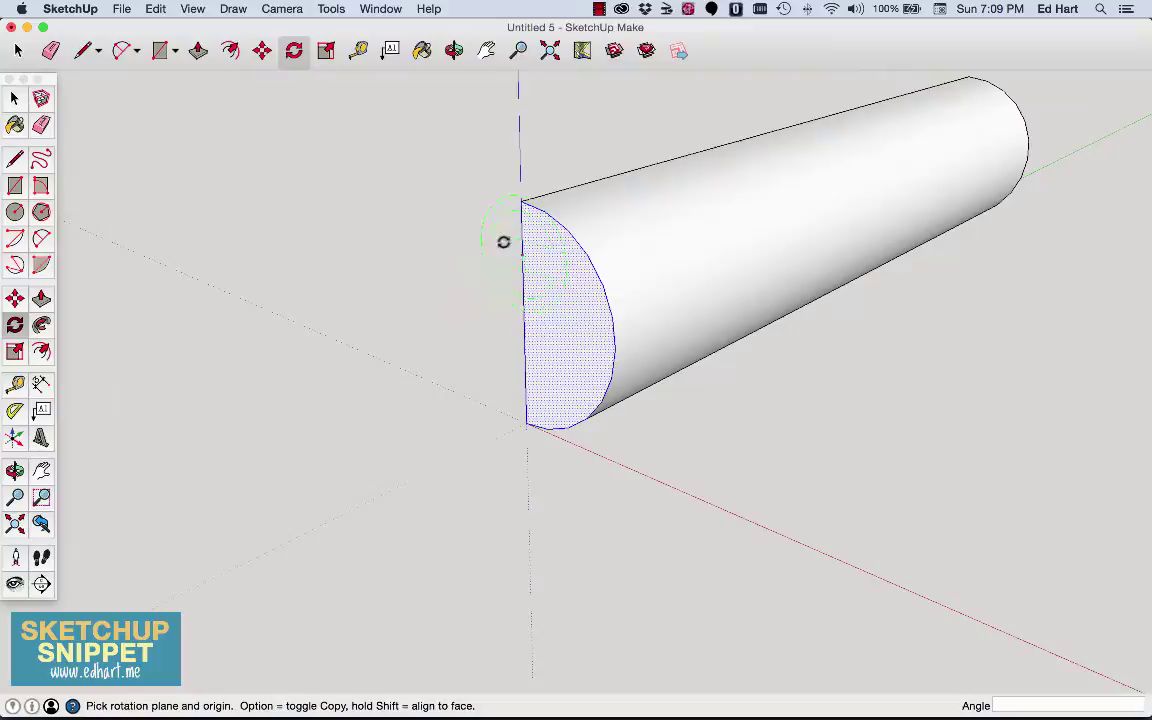
# Step: Place 3/8-inch tape-measure guides off the end face's flat edge, top corner and bottom corner
pyautogui.click(15, 387)
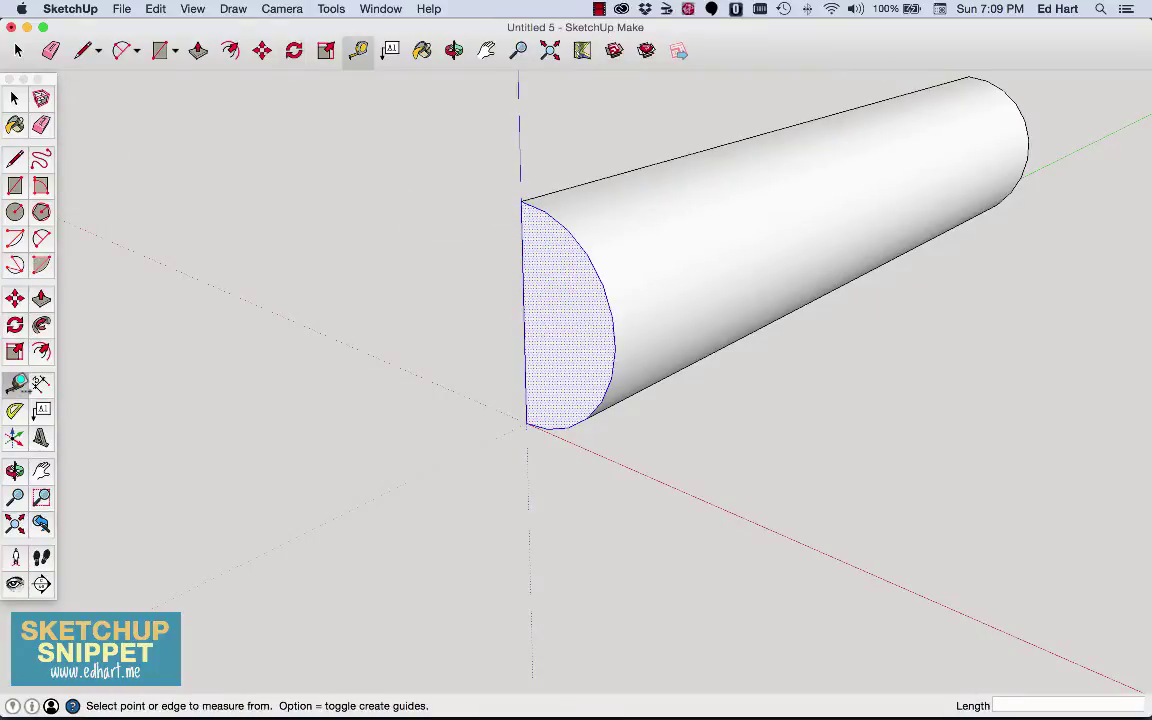
pyautogui.click(529, 311)
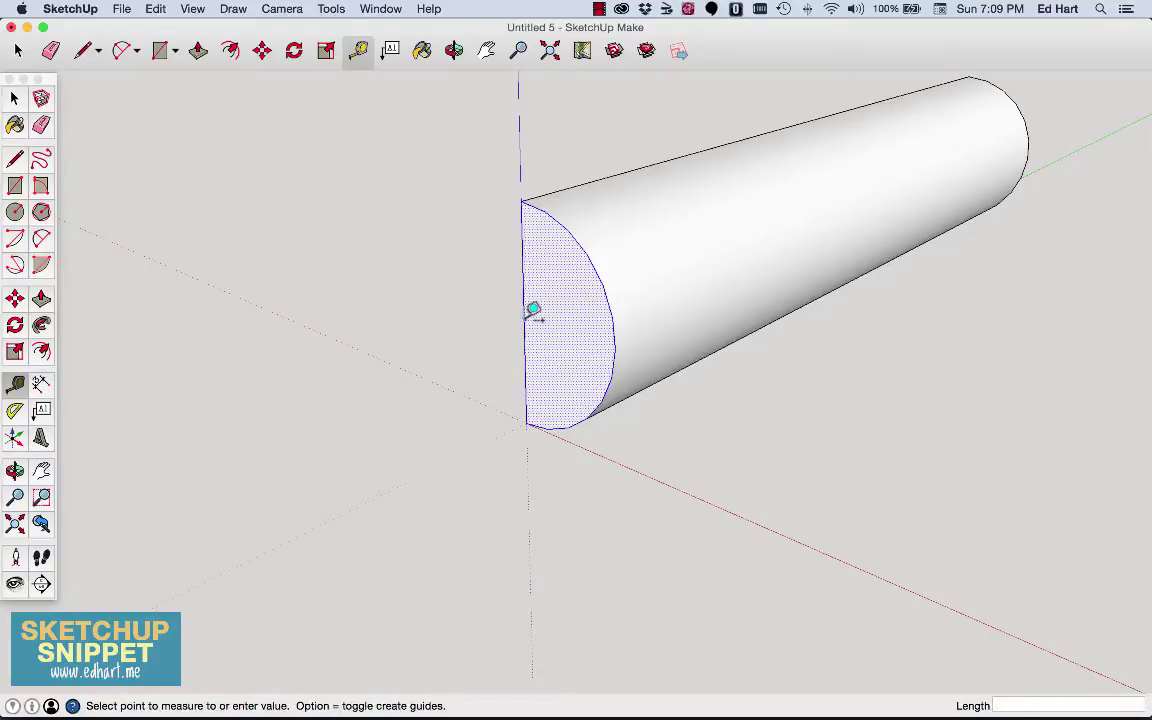
pyautogui.click(624, 340)
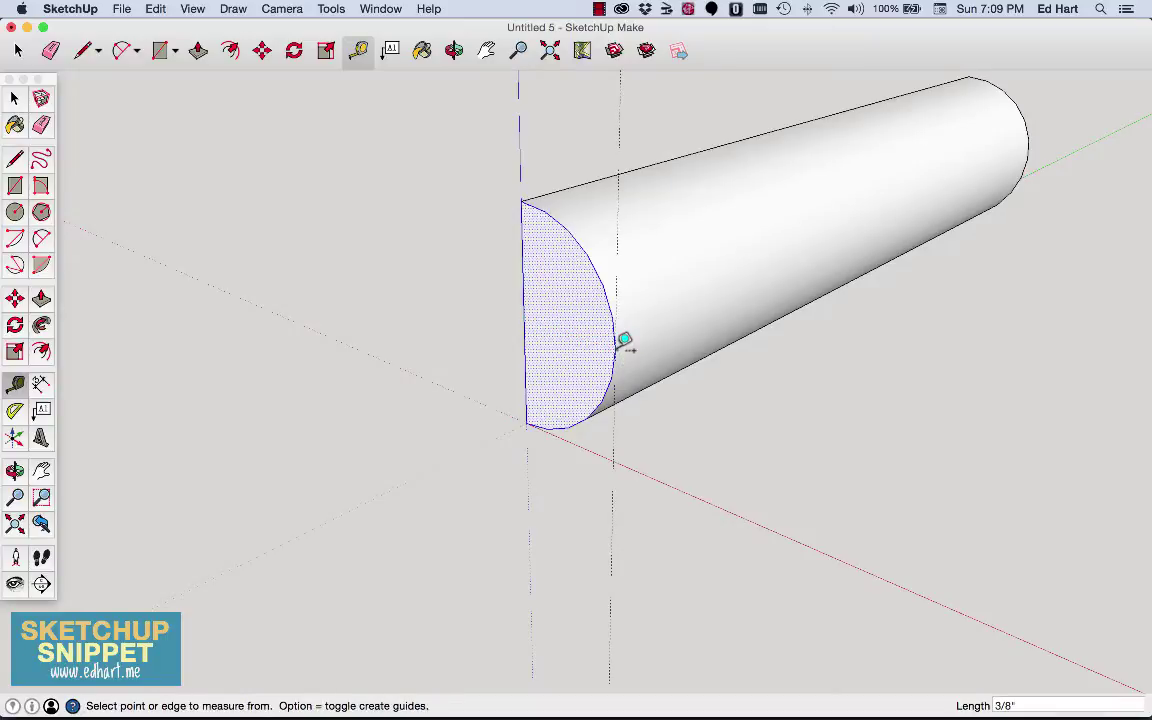
pyautogui.click(524, 199)
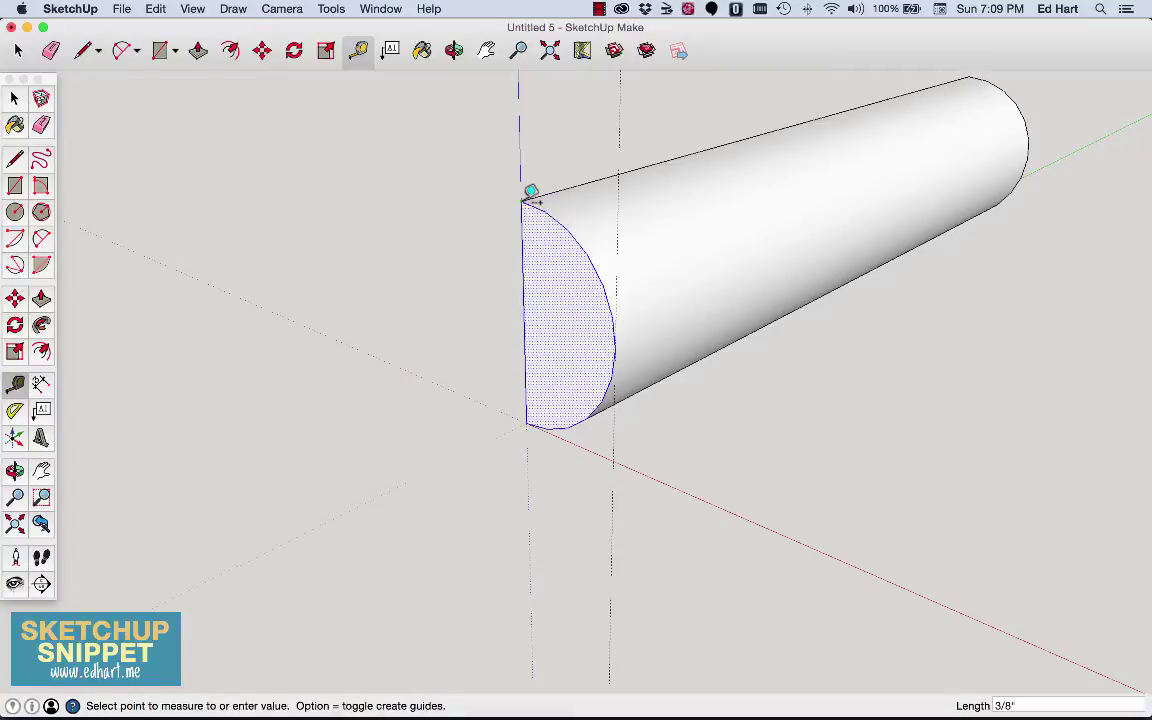
pyautogui.click(622, 222)
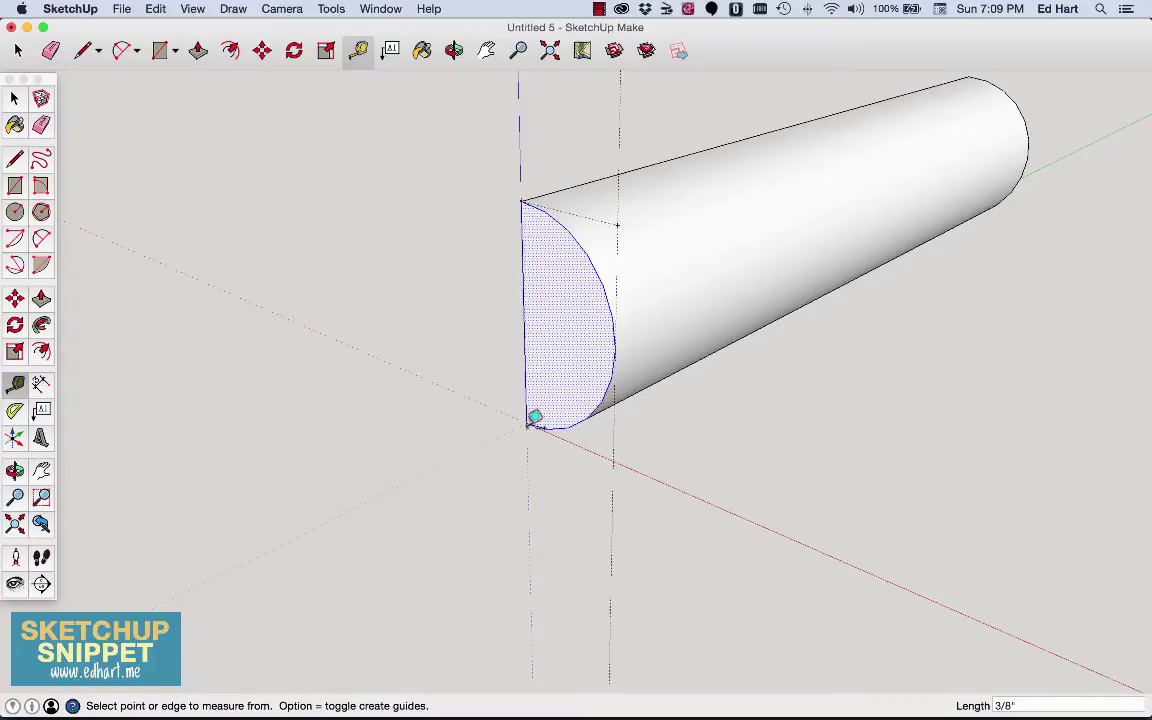
pyautogui.click(530, 420)
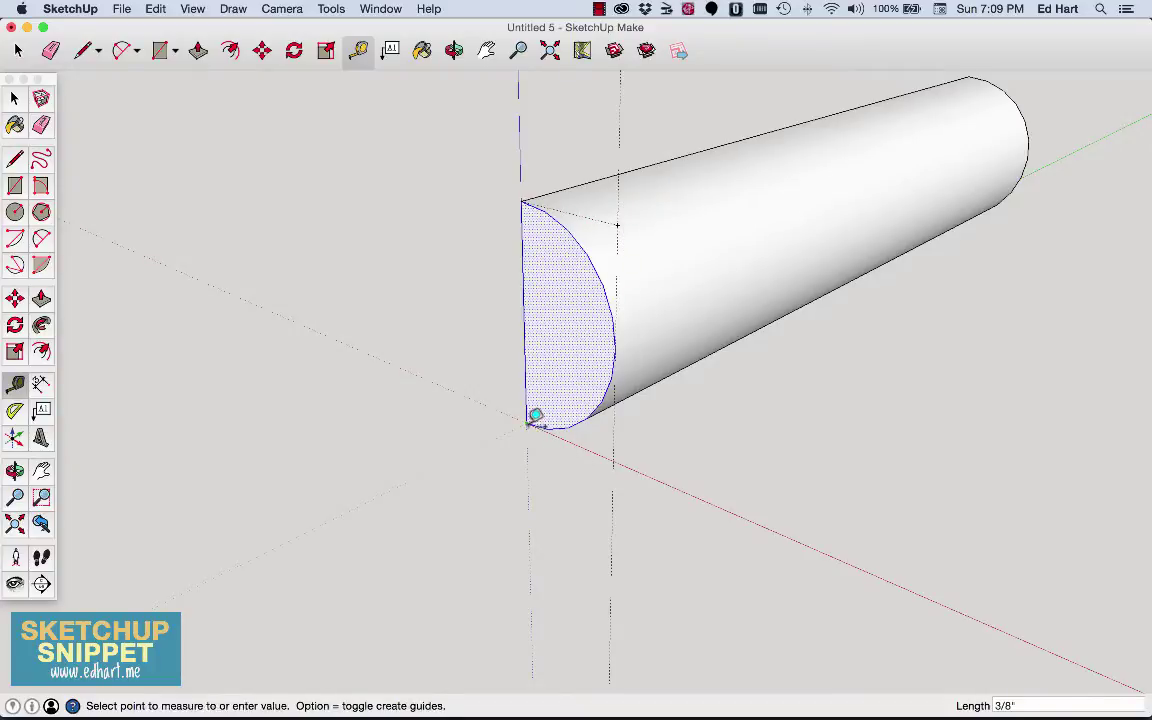
pyautogui.click(620, 452)
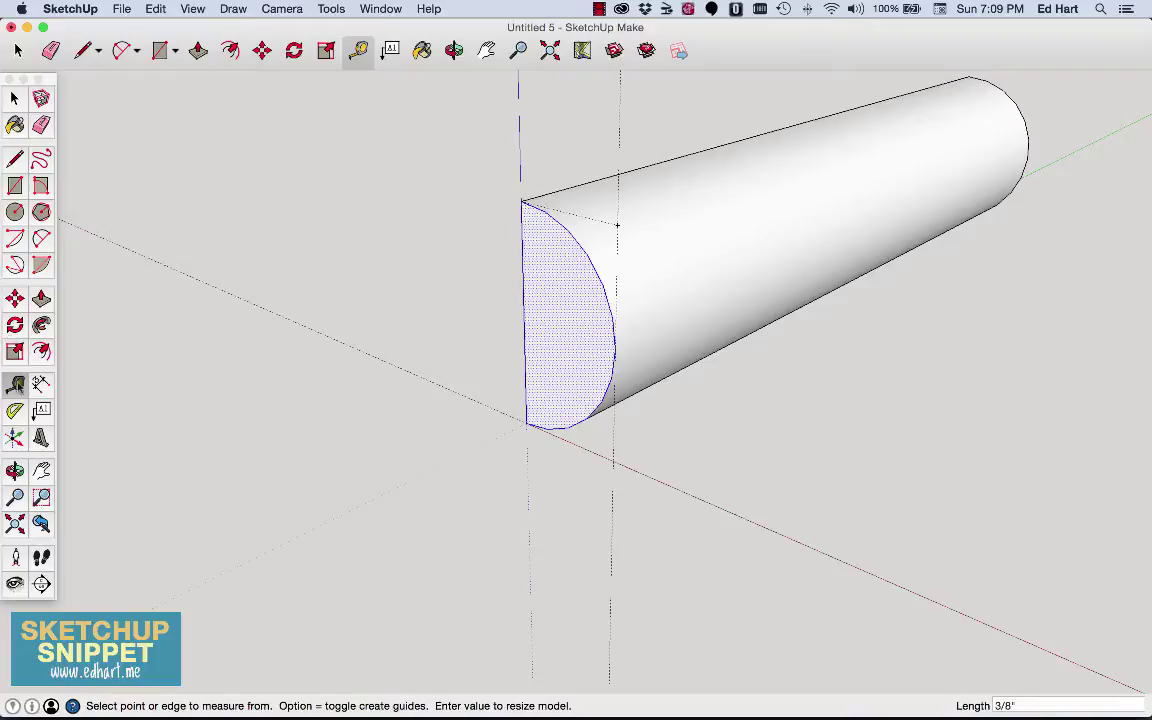
# Step: Start an angled guide at the top corner, cancel it, and reorient the view toward the end face
pyautogui.click(15, 412)
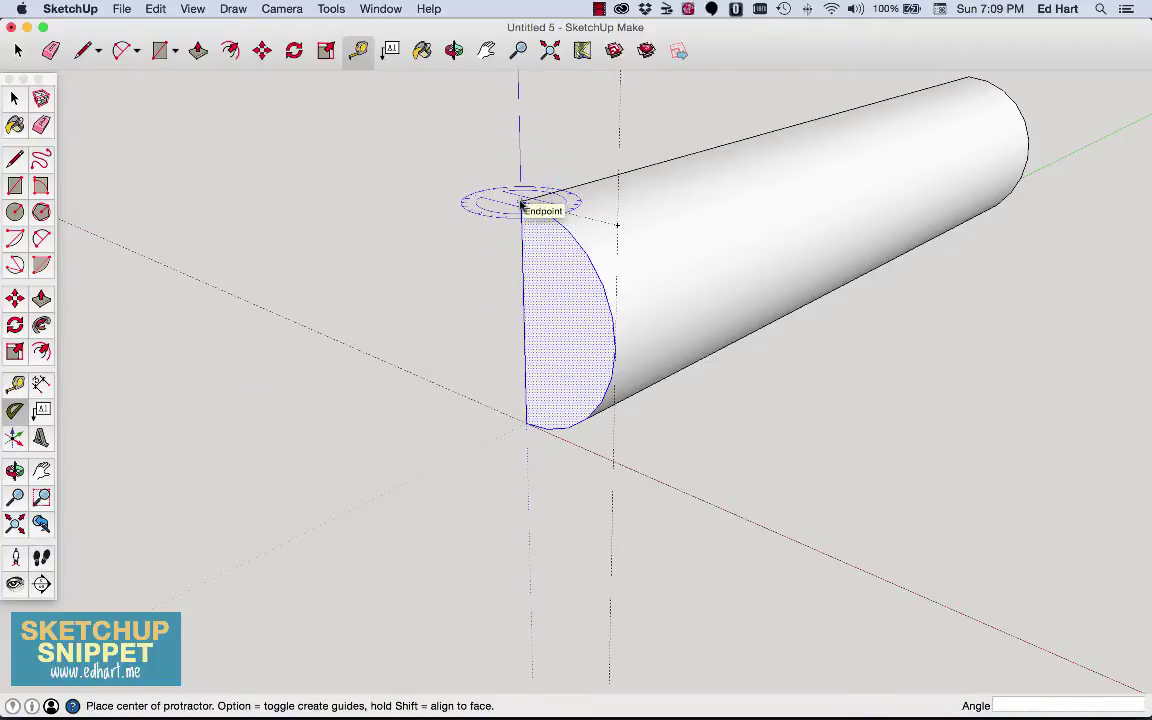
pyautogui.click(521, 204)
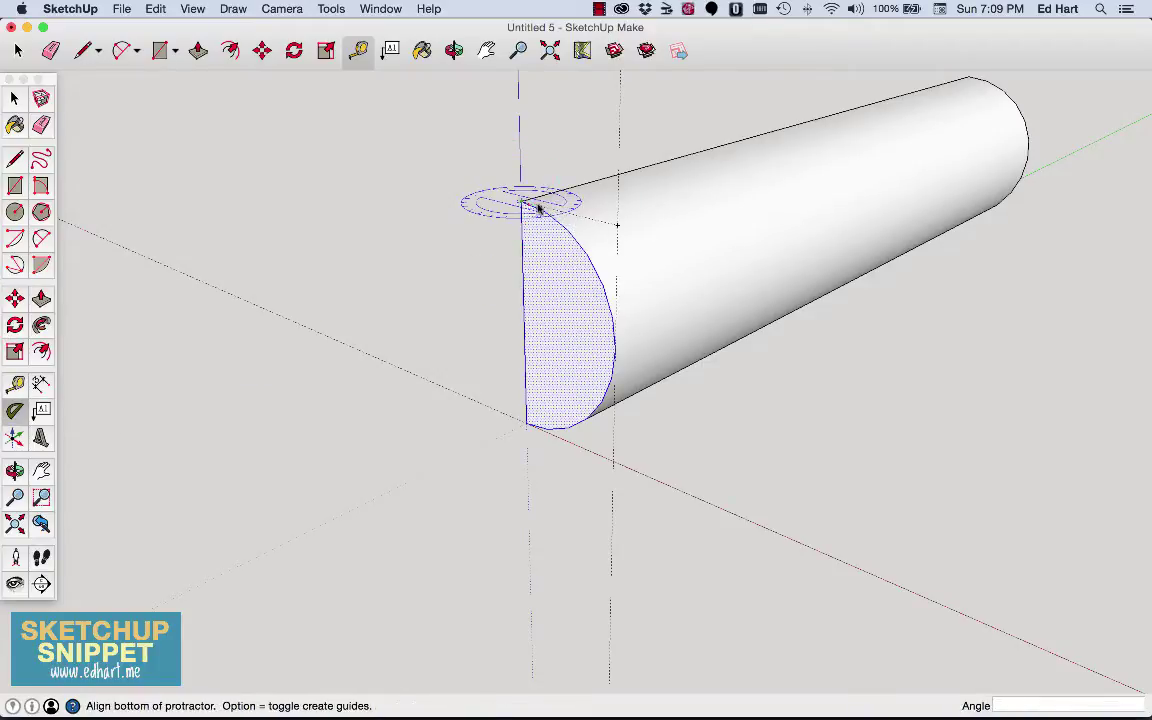
pyautogui.click(617, 228)
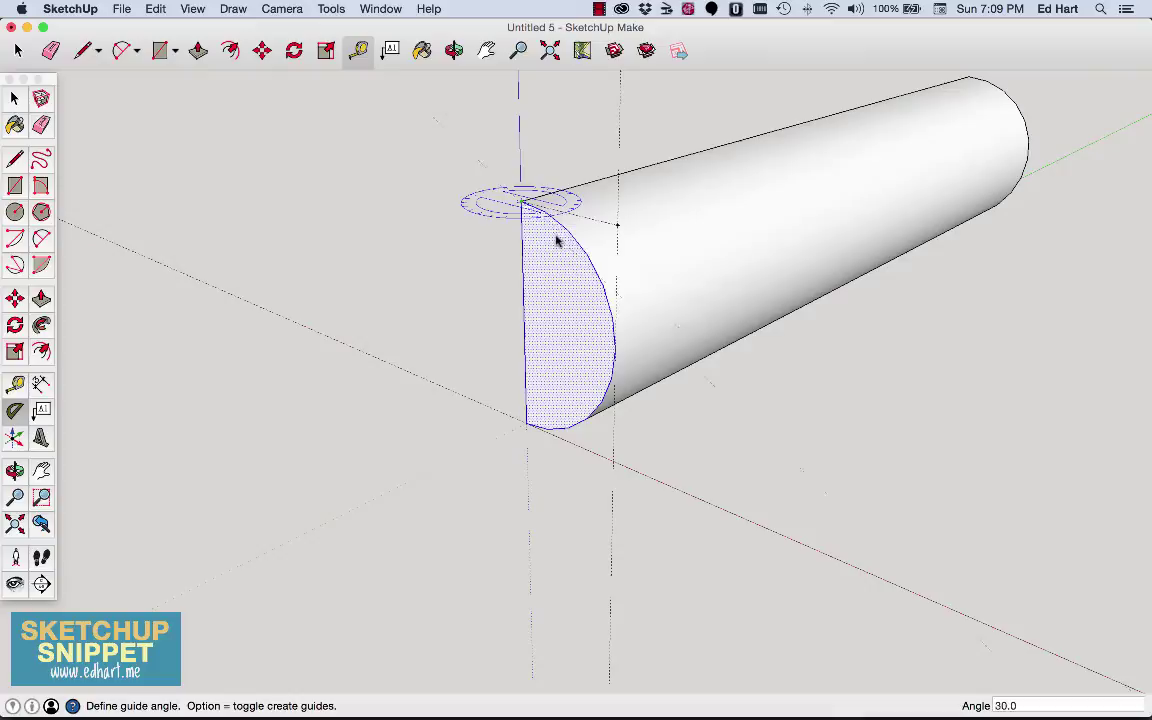
pyautogui.press('Escape')
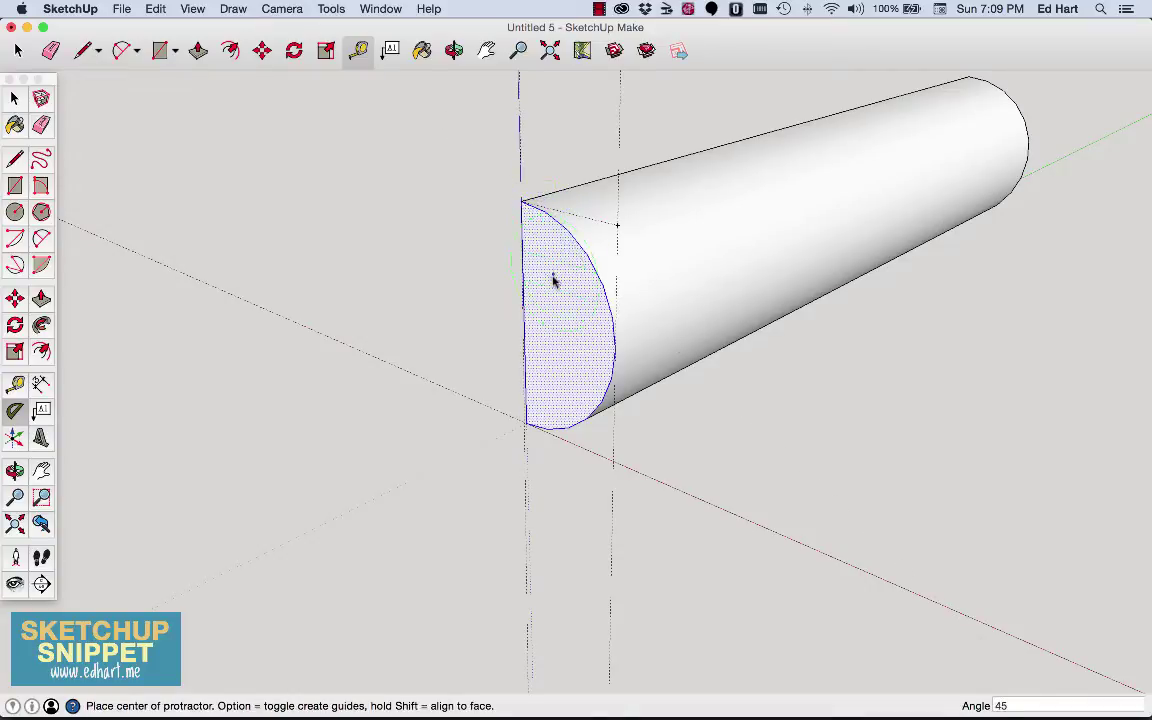
pyautogui.click(454, 50)
pyautogui.moveTo(488, 232); pyautogui.dragTo(535, 234)
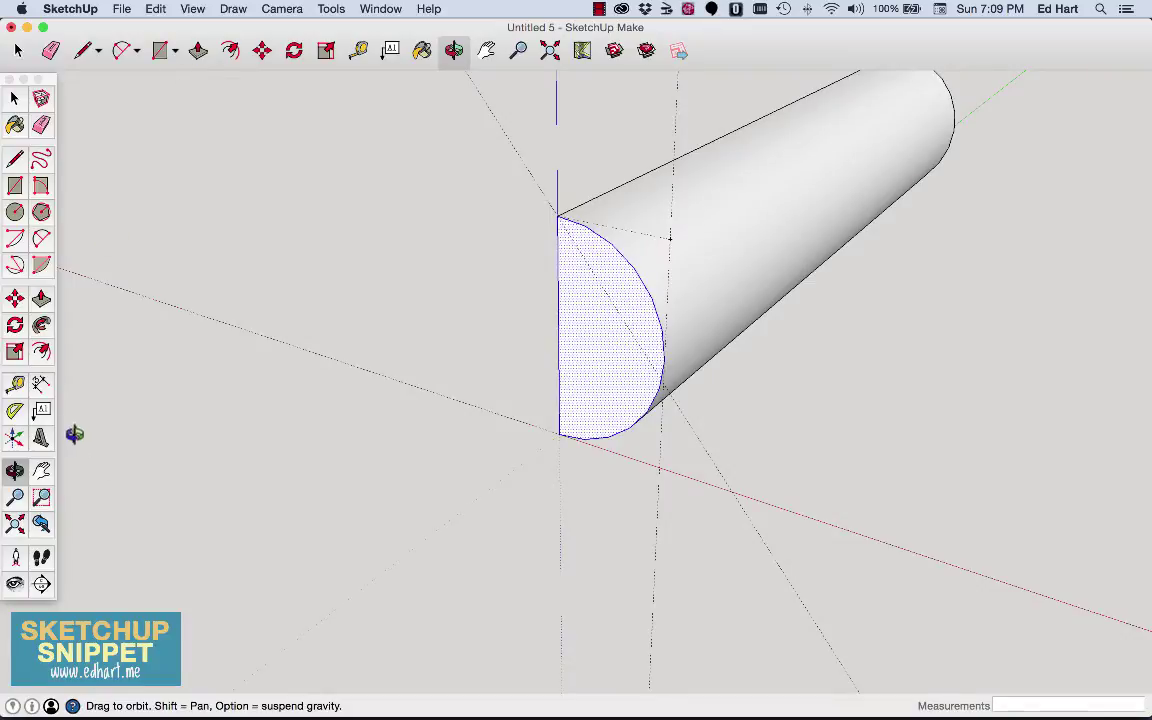
# Step: Place a 45° protractor guide through the bottom corner, with its baseline on the red axis
pyautogui.click(15, 410)
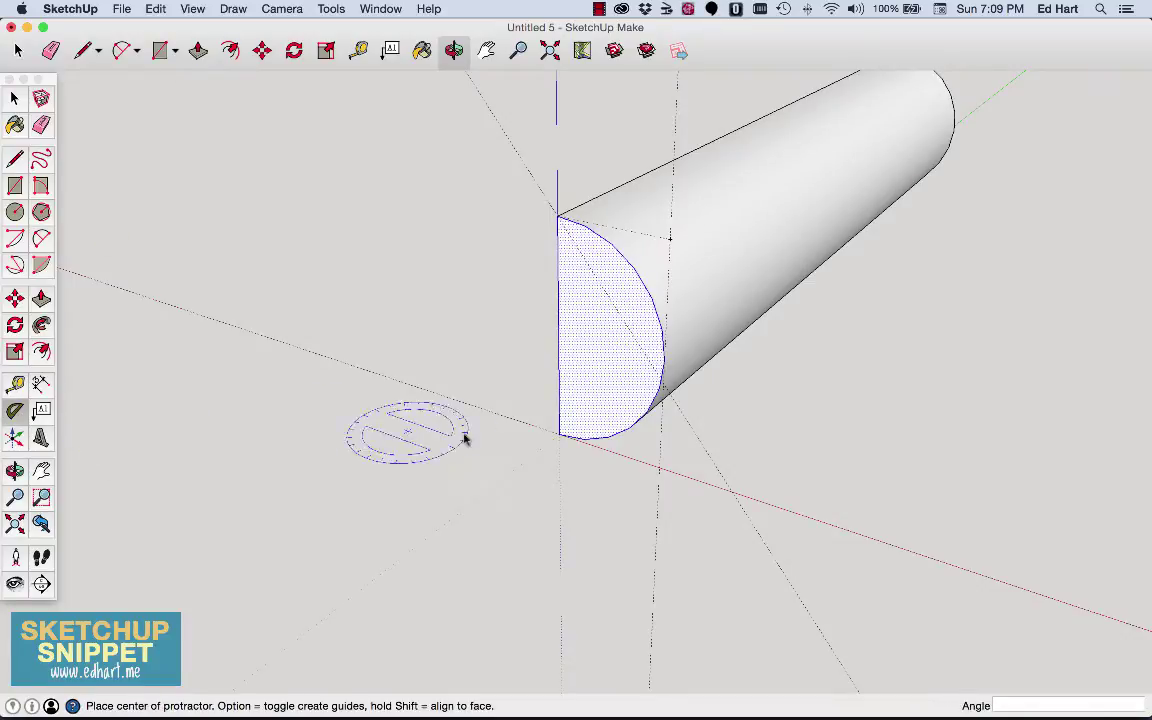
pyautogui.click(560, 440)
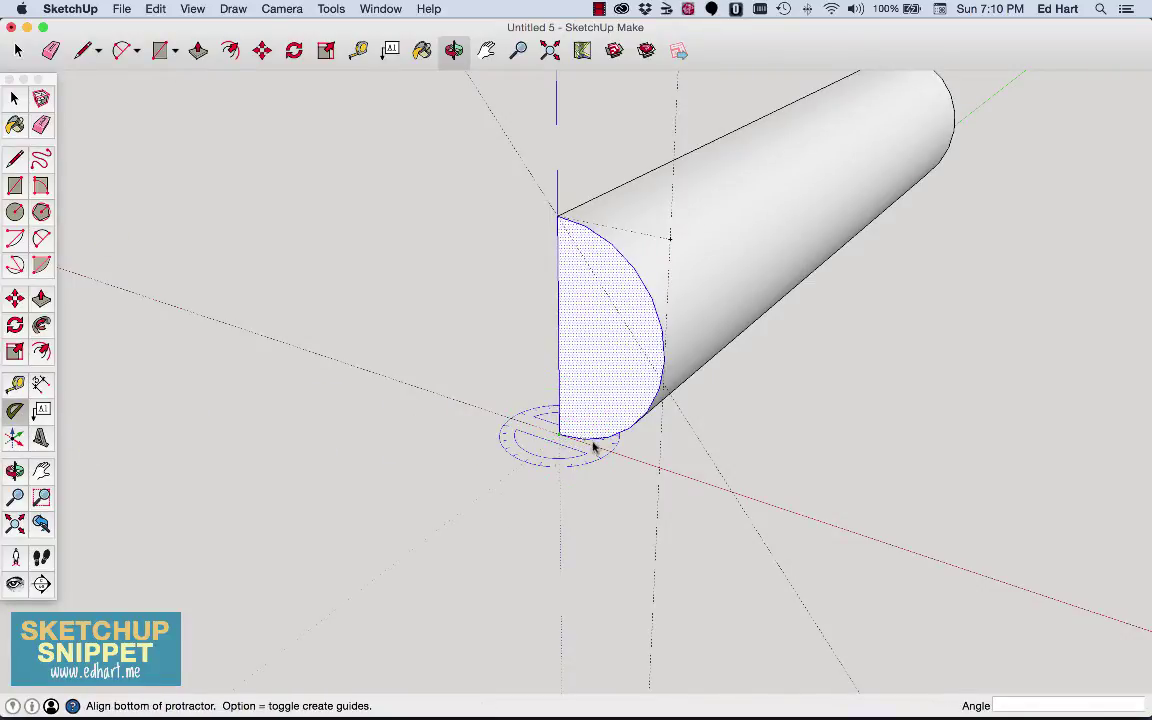
pyautogui.click(659, 472)
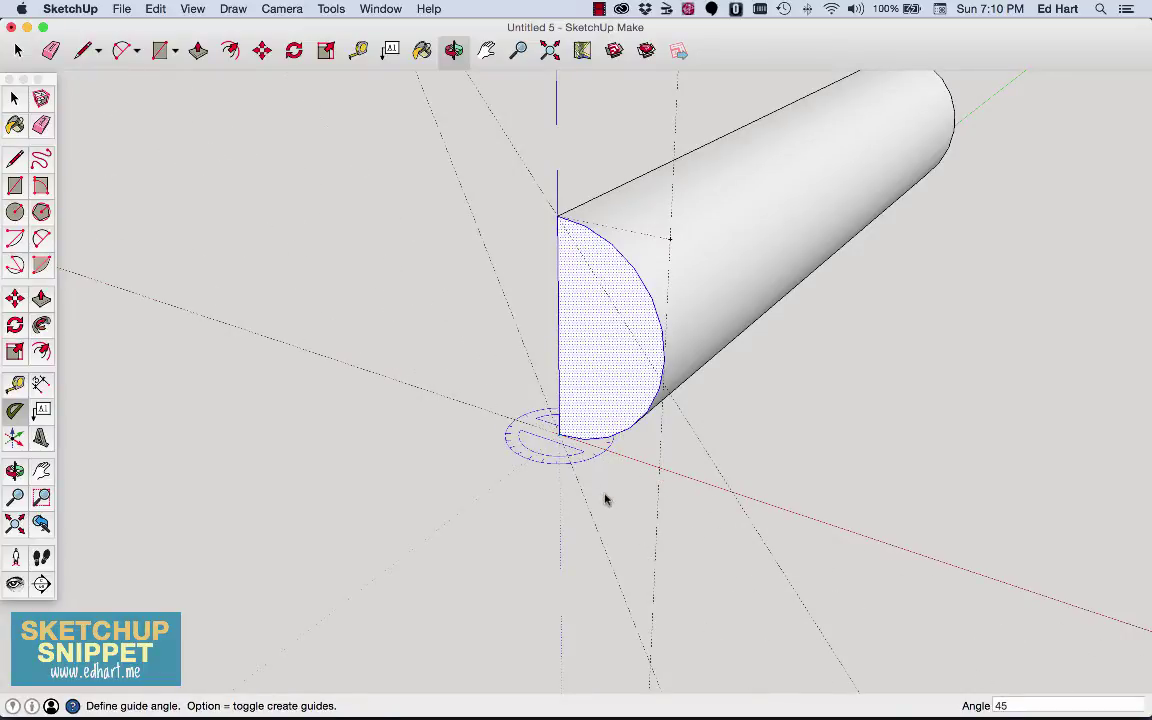
pyautogui.click(605, 500)
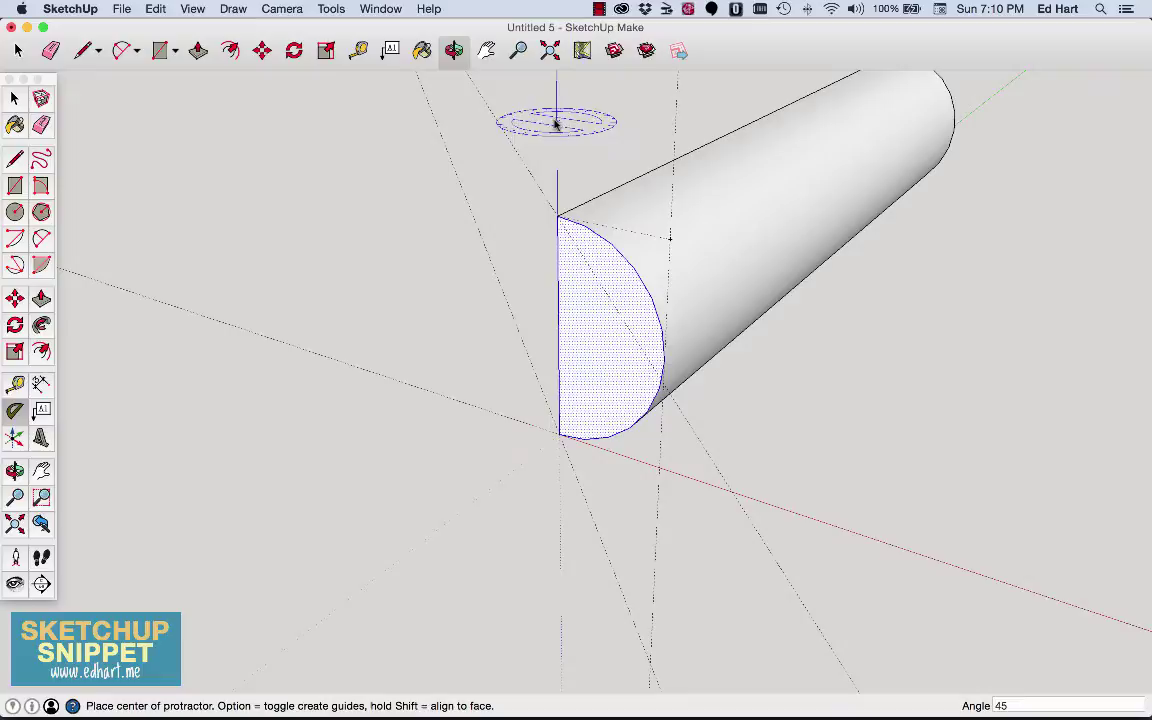
pyautogui.click(454, 50)
pyautogui.moveTo(440, 160); pyautogui.dragTo(336, 105)
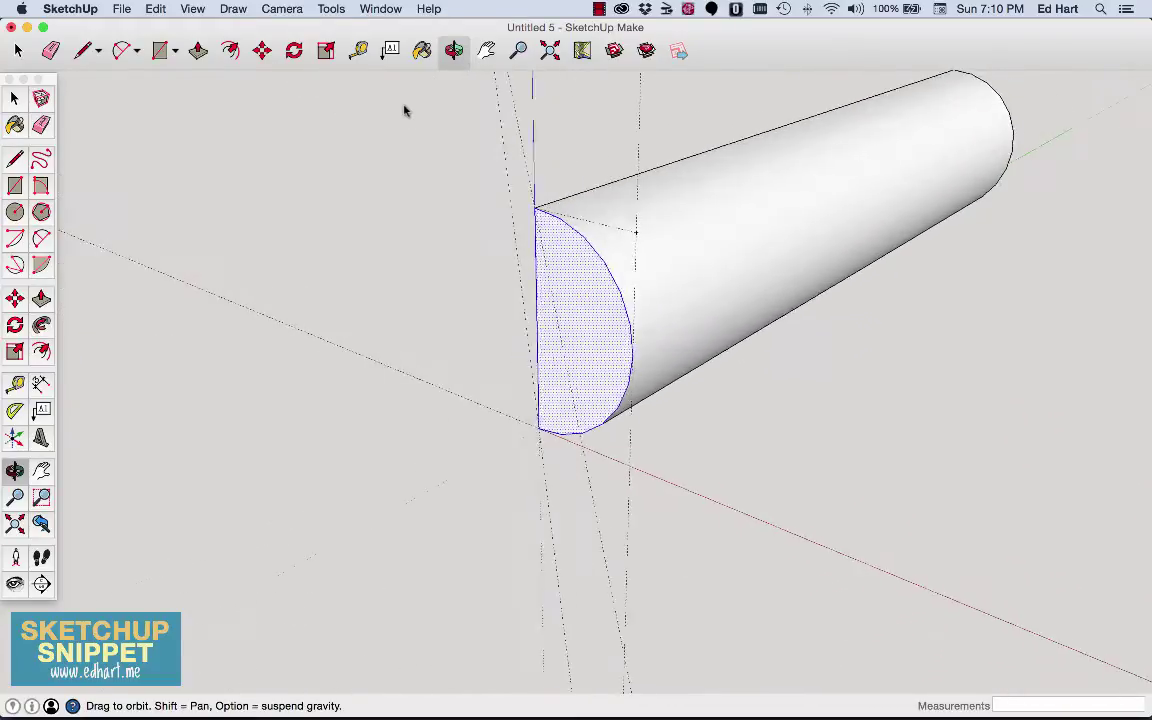
# Step: View the end face from the side and mark a guide point 3/8 inch from the top edge
pyautogui.moveTo(405, 110); pyautogui.dragTo(418, 218)
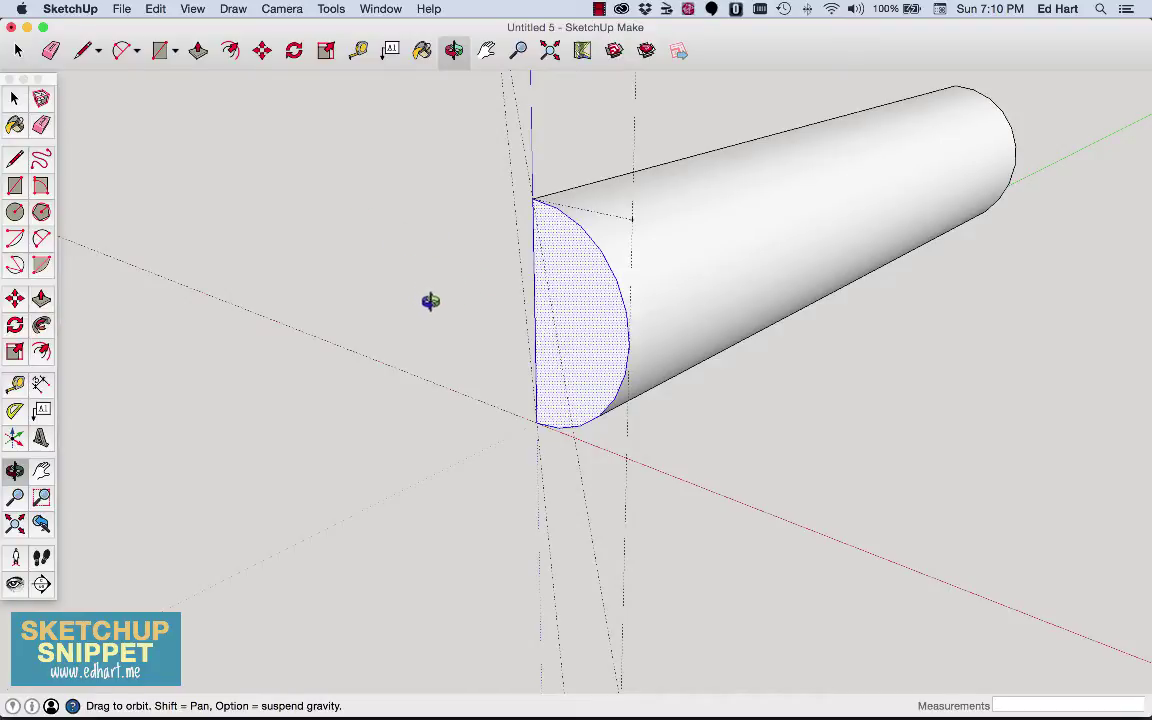
pyautogui.moveTo(432, 307); pyautogui.dragTo(450, 255)
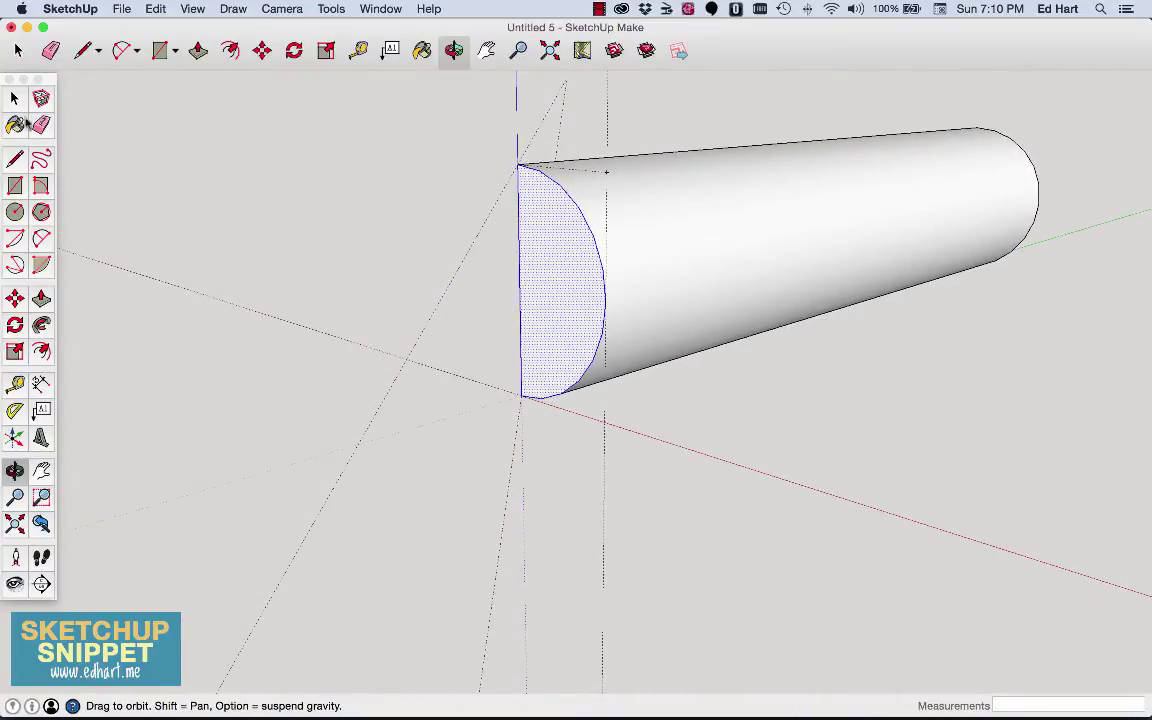
pyautogui.click(15, 384)
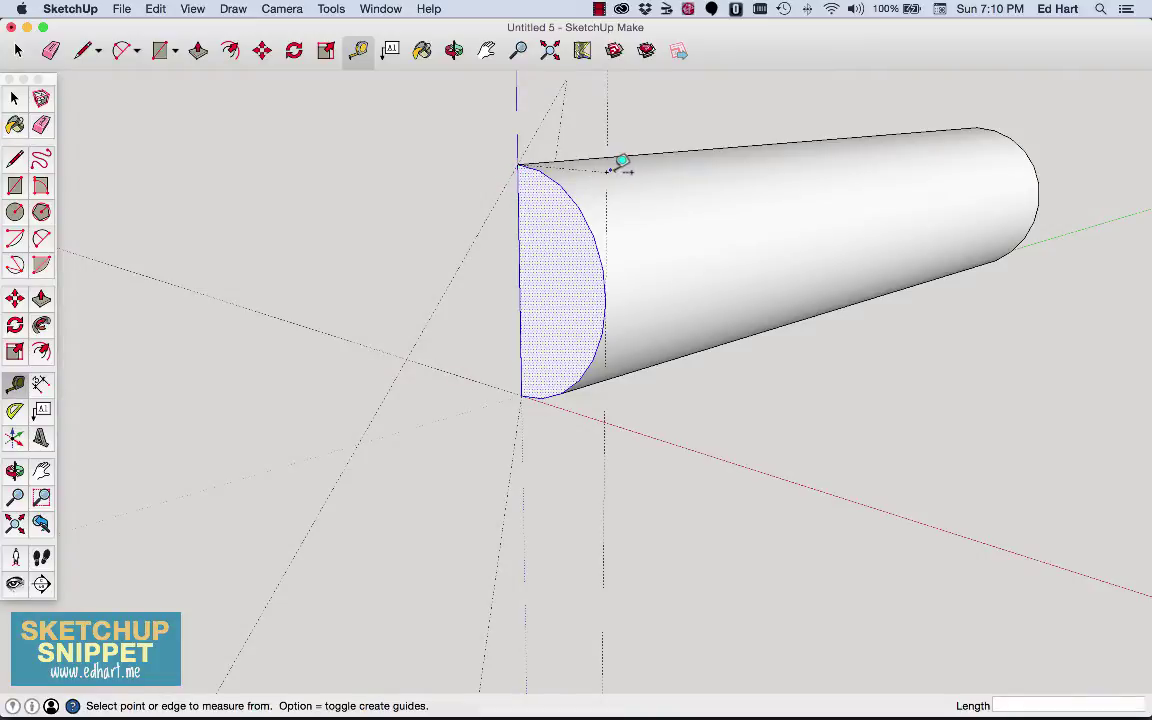
pyautogui.click(453, 50)
pyautogui.moveTo(452, 120); pyautogui.dragTo(361, 224)
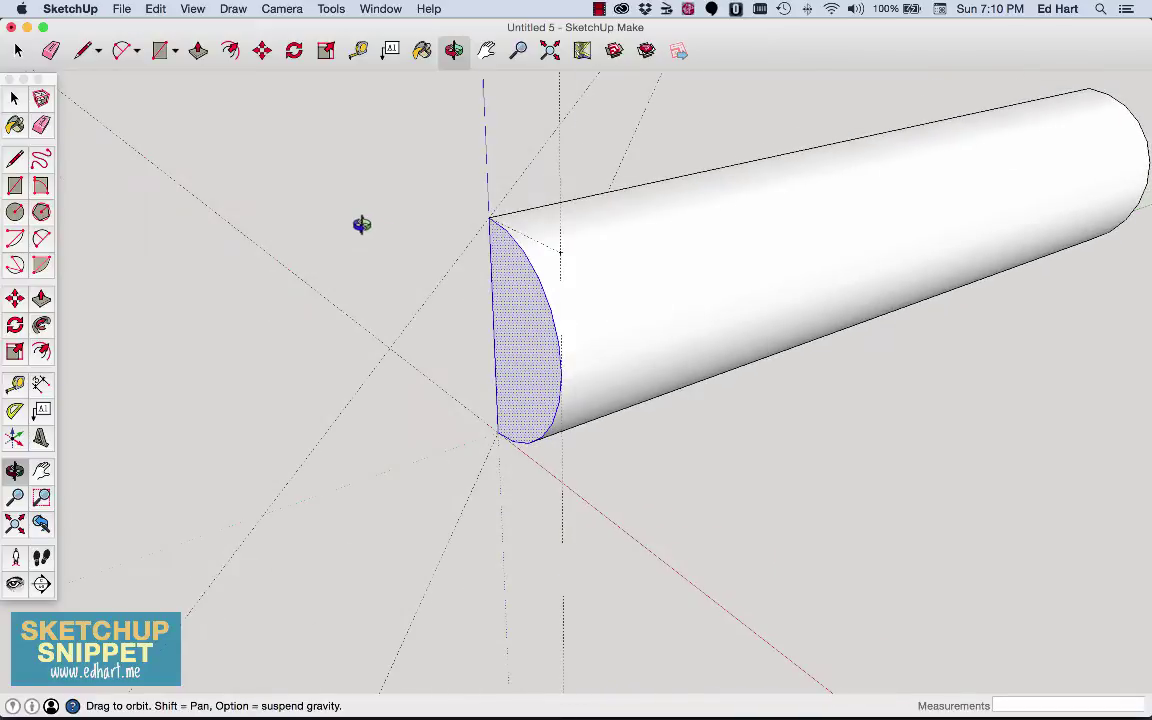
pyautogui.click(359, 51)
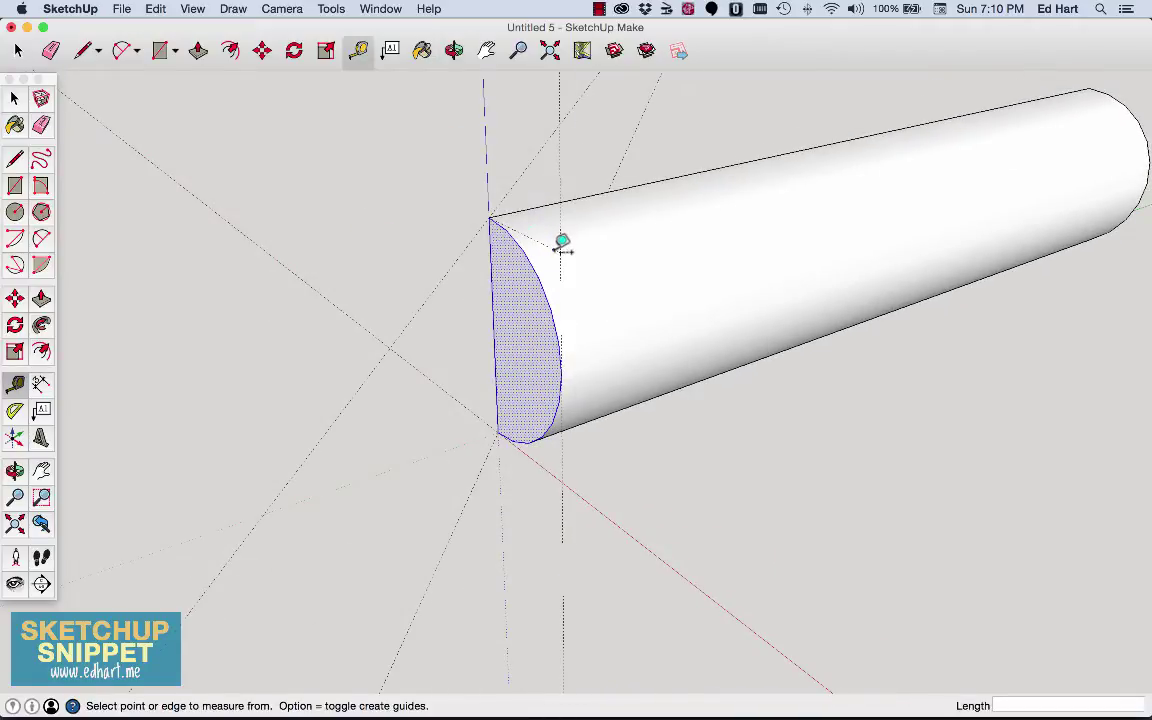
pyautogui.click(561, 251)
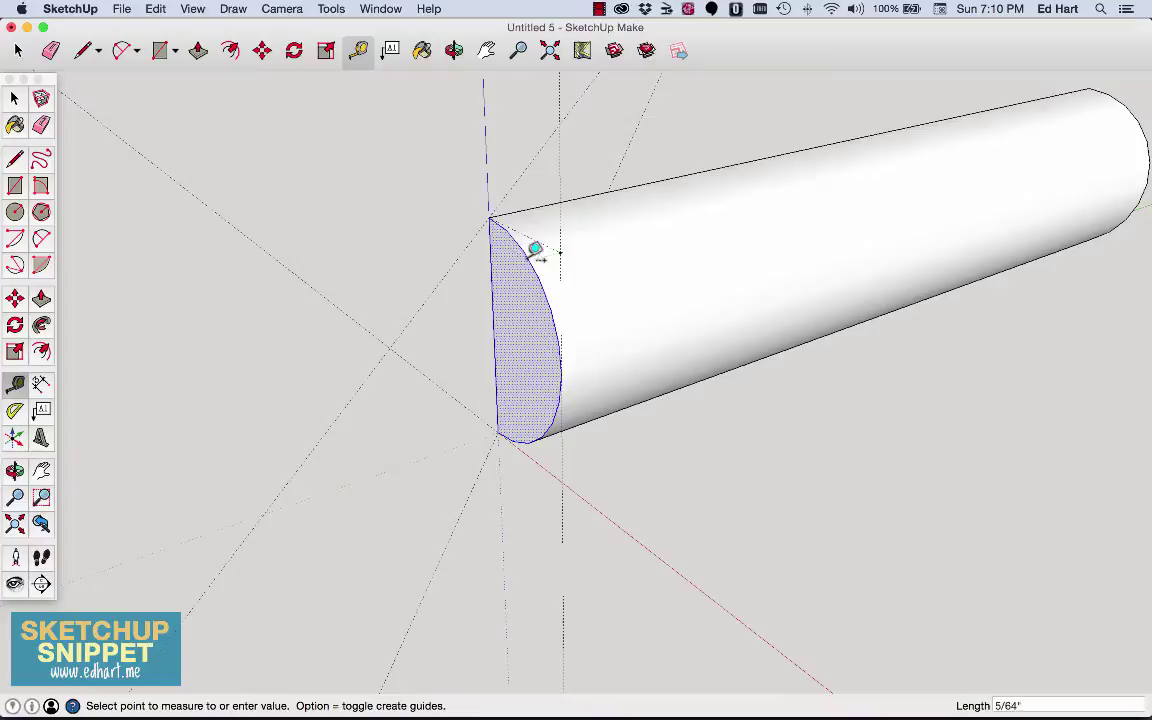
pyautogui.click(440, 282)
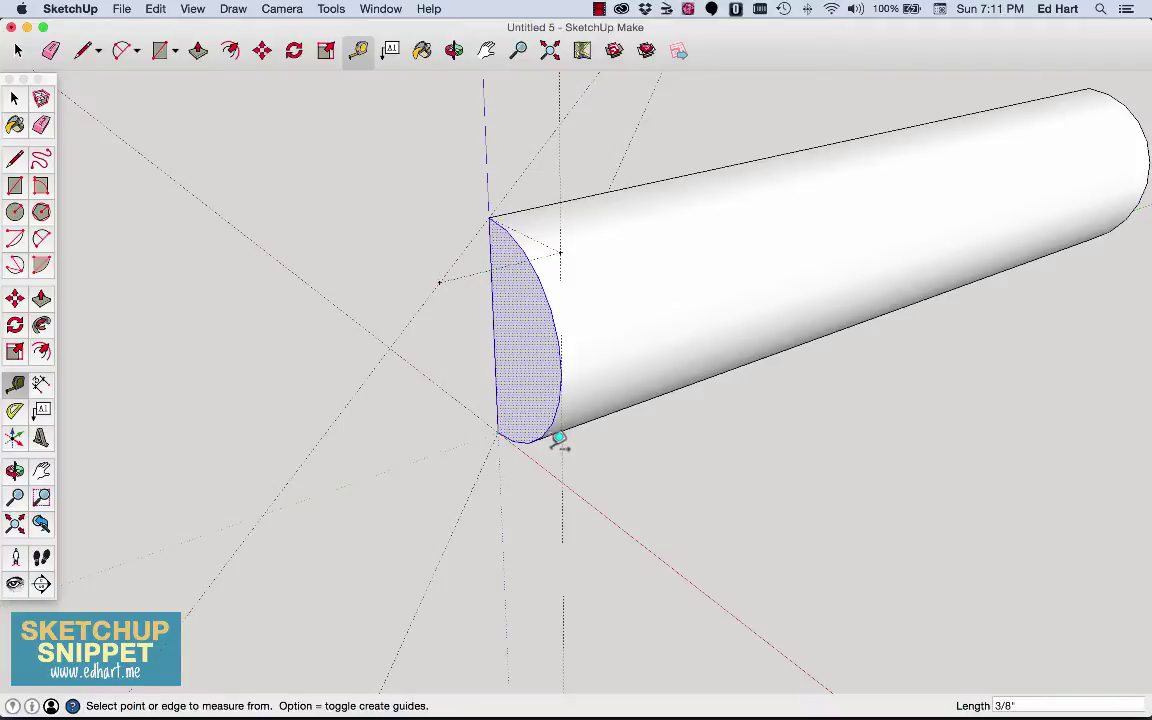
# Step: Mark a 3/8-inch guide point from the bottom corner and a 3/4-inch guide above it
pyautogui.click(564, 481)
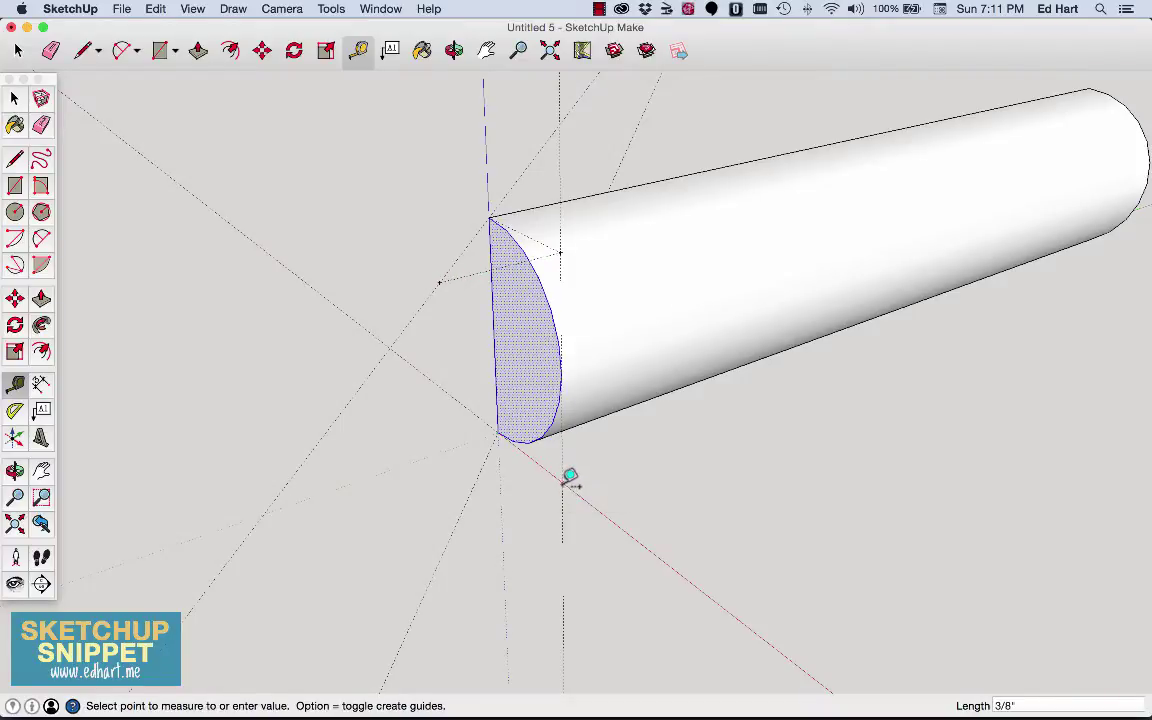
pyautogui.click(465, 519)
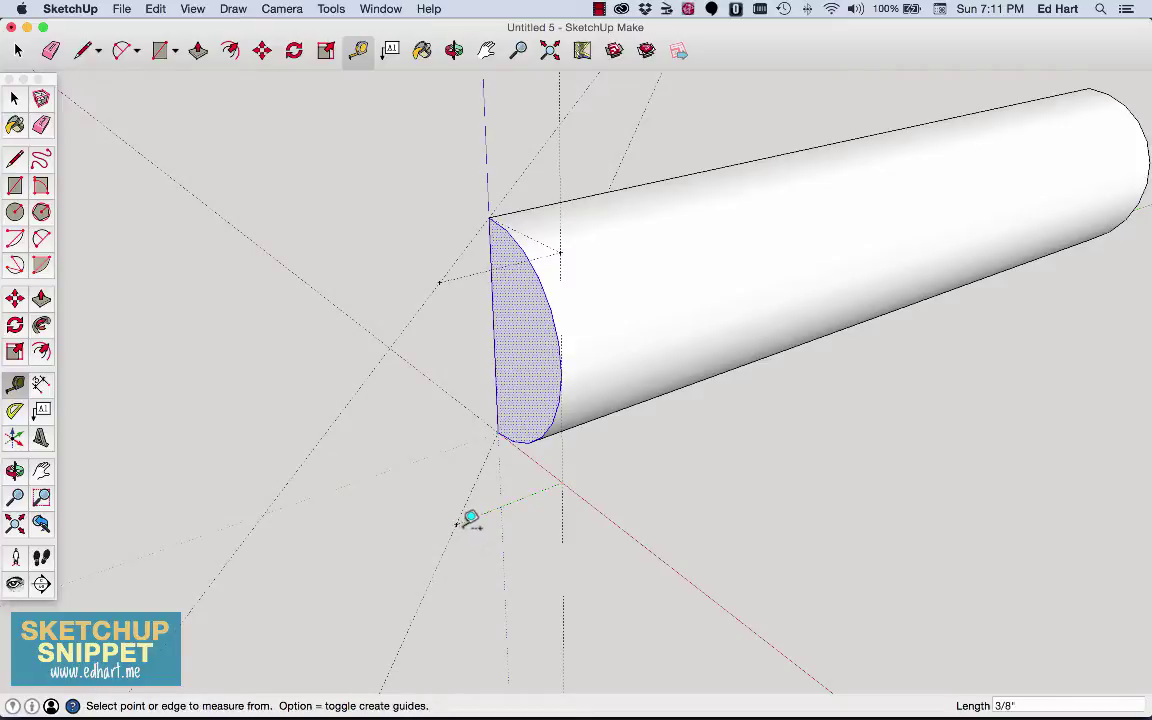
pyautogui.click(458, 521)
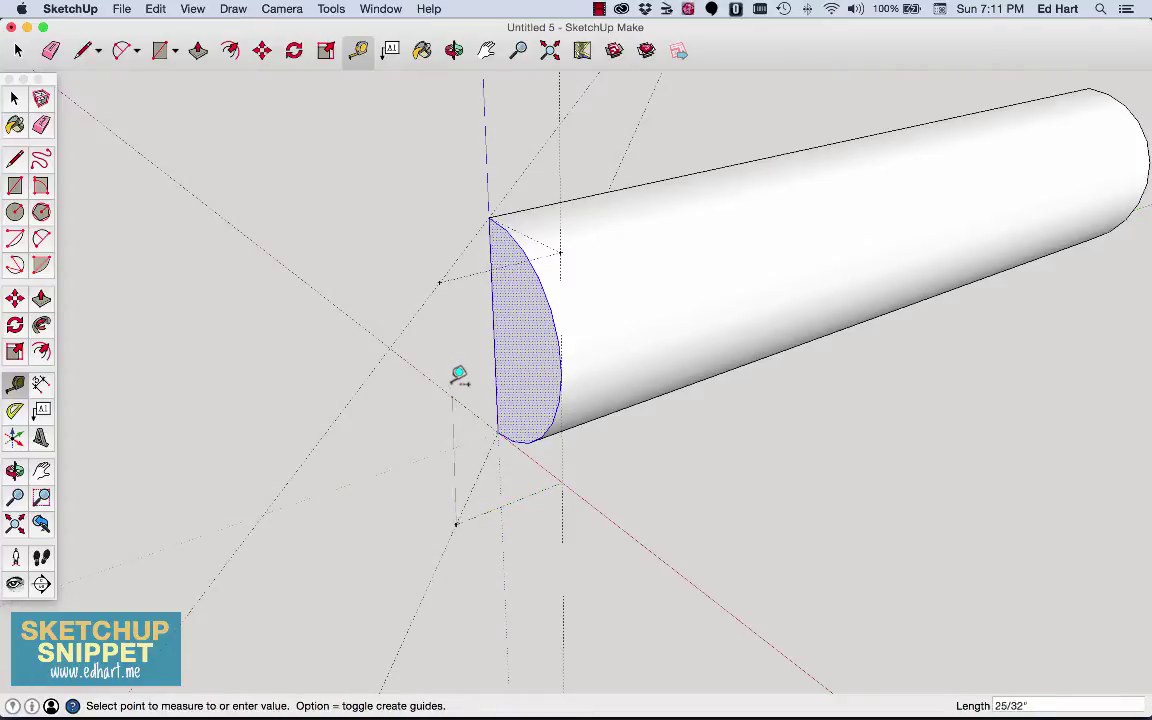
pyautogui.click(448, 273)
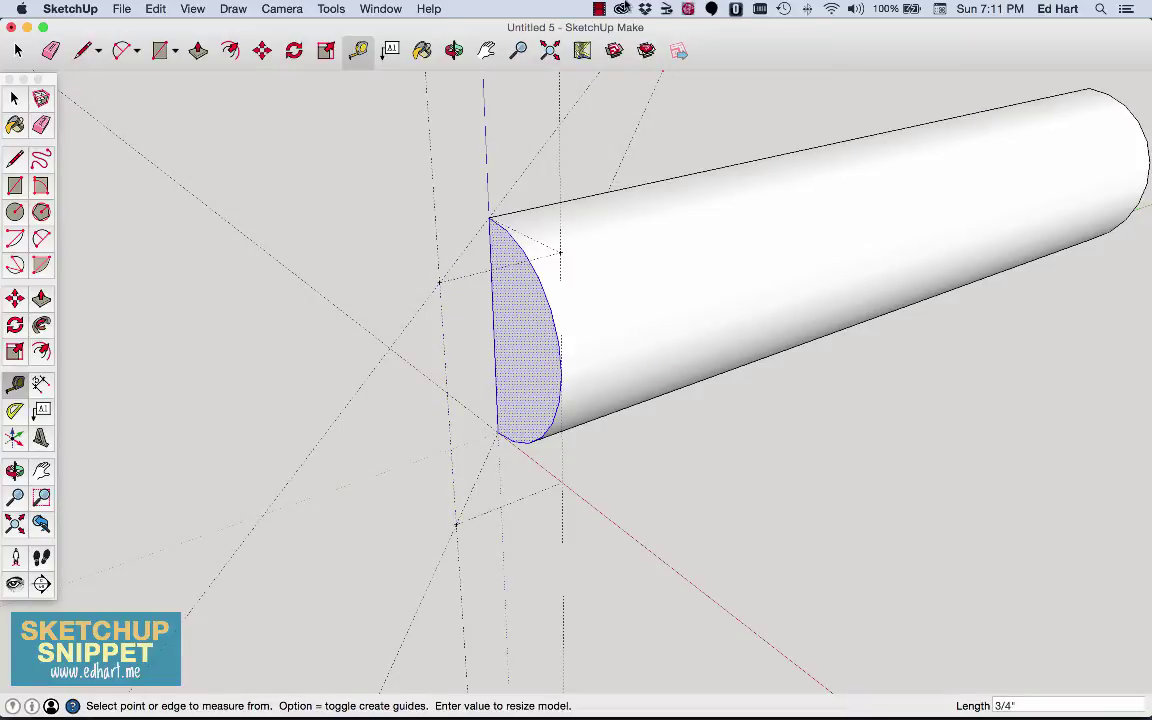
pyautogui.click(454, 50)
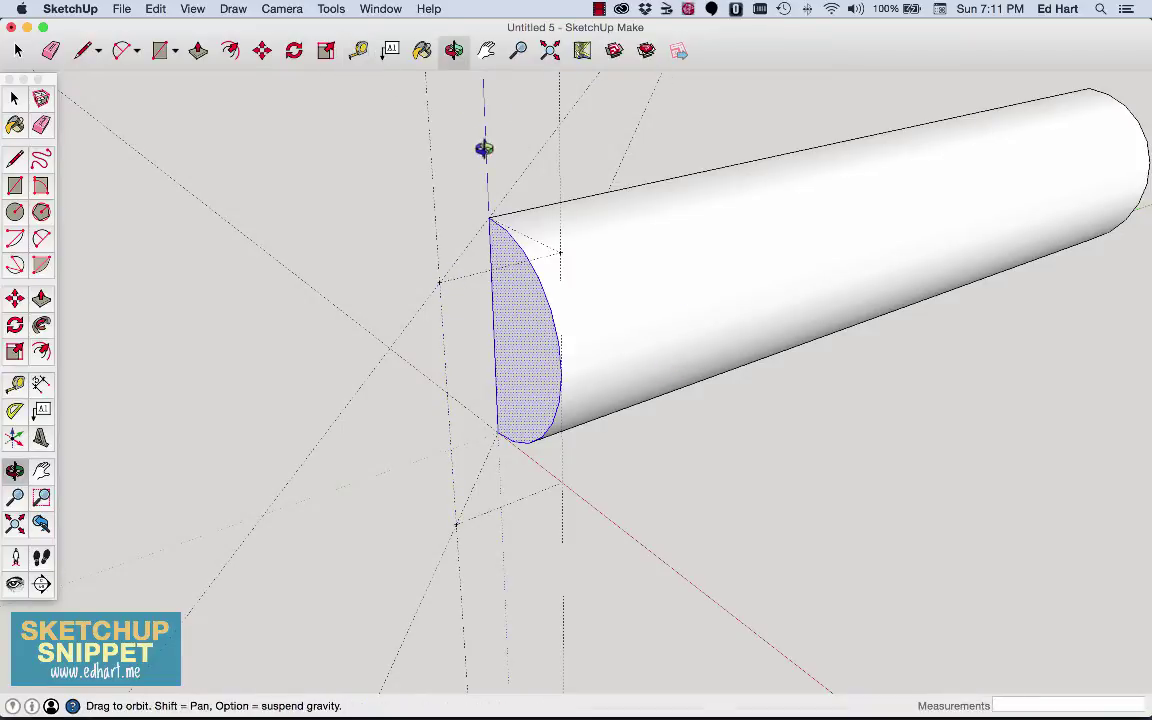
# Step: Rotate the end face 45° about its corner onto the angled guide, then inspect it
pyautogui.moveTo(481, 147); pyautogui.dragTo(475, 313)
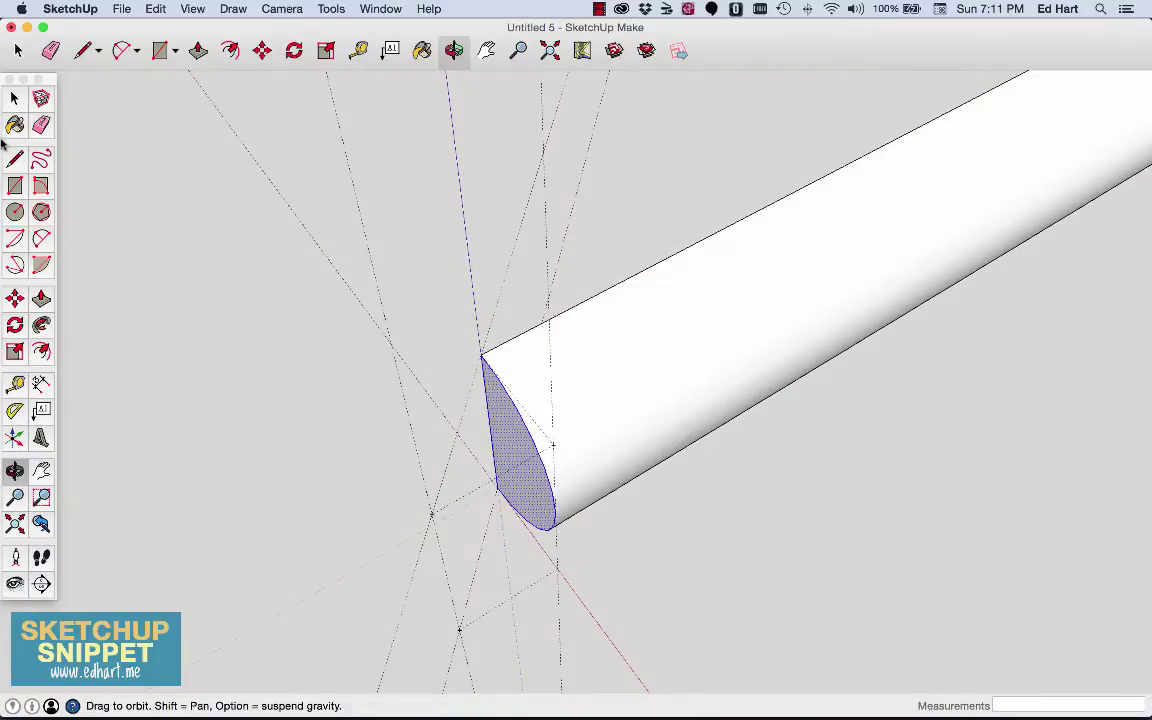
pyautogui.click(15, 325)
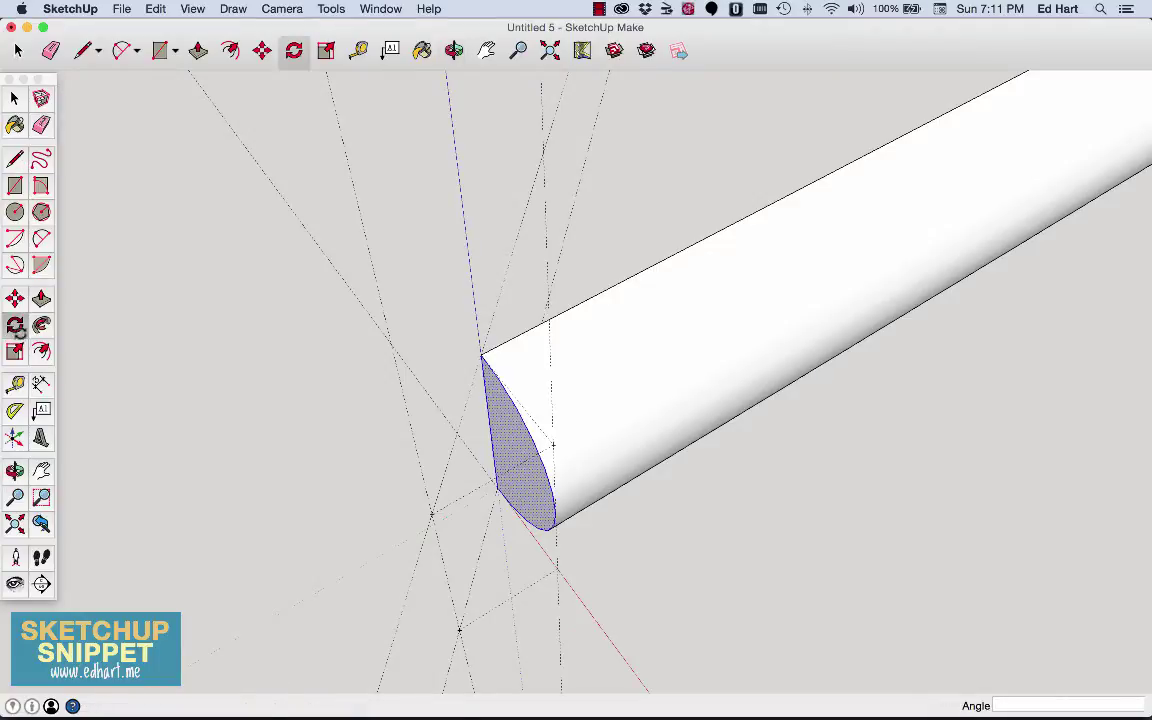
pyautogui.click(480, 355)
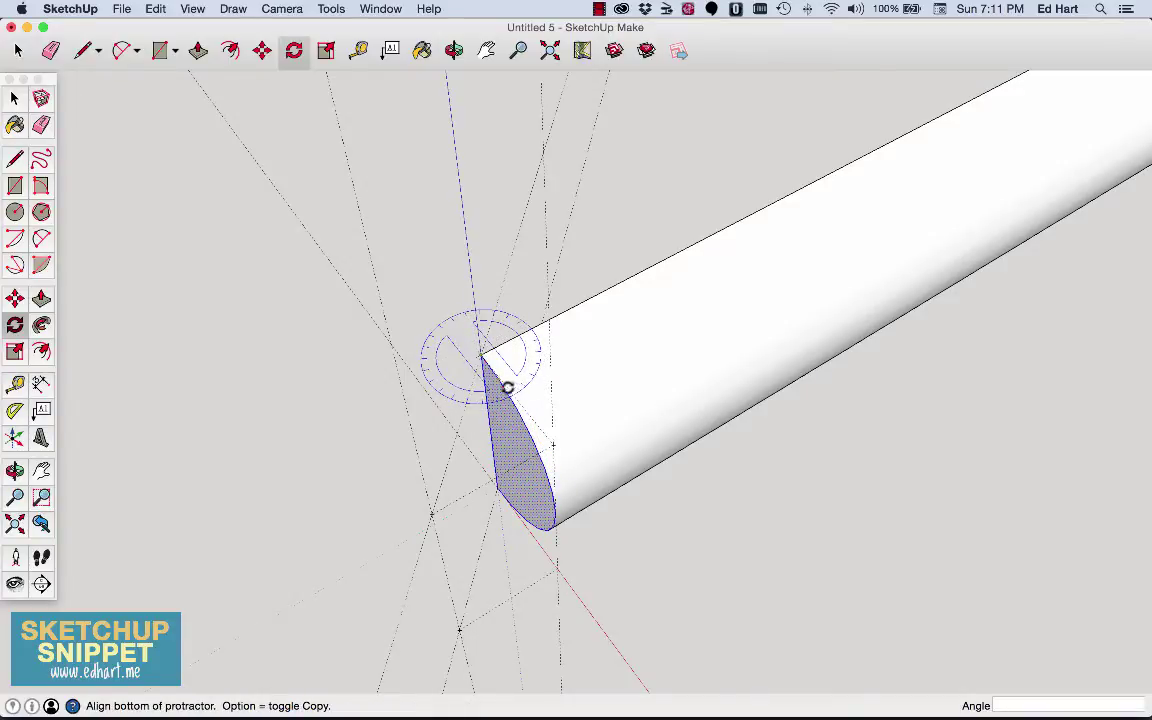
pyautogui.click(550, 443)
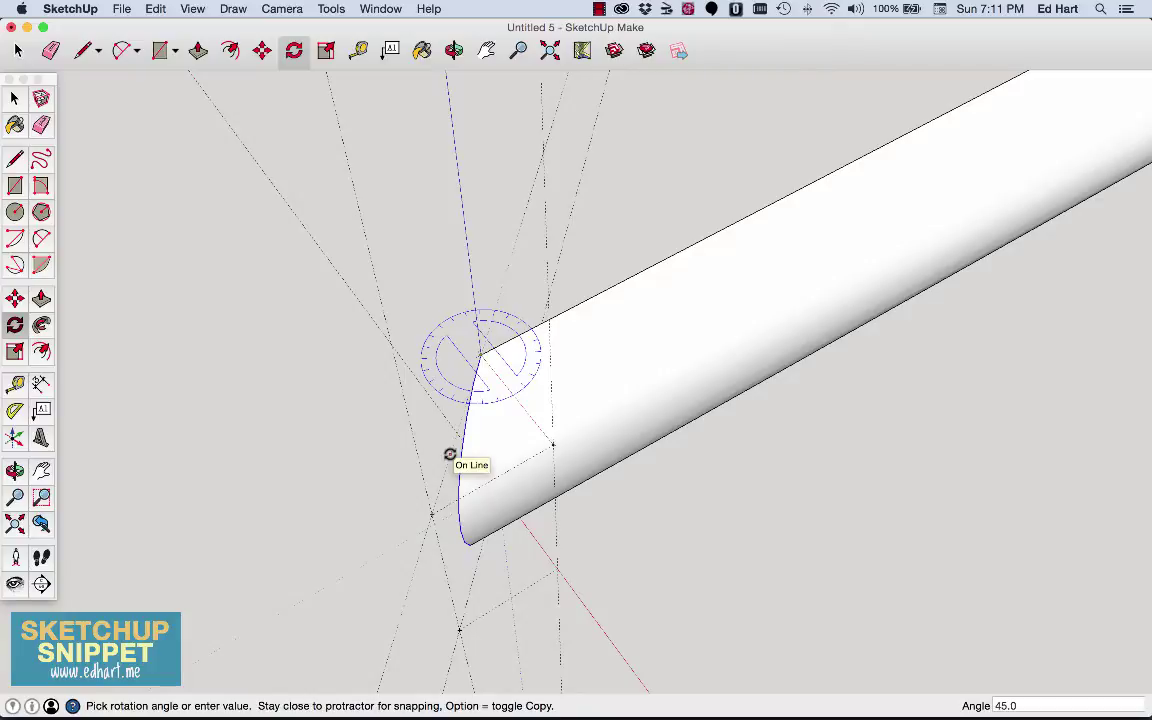
pyautogui.click(450, 455)
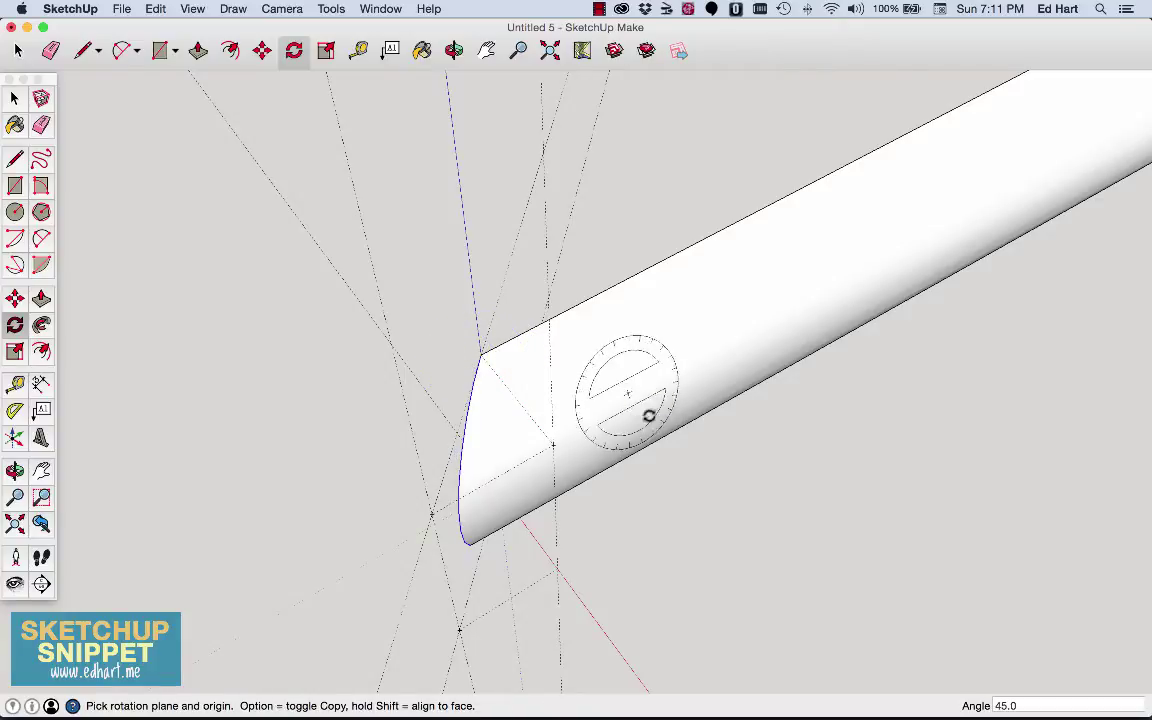
pyautogui.click(453, 50)
pyautogui.moveTo(501, 296)
pyautogui.mouseDown()
pyautogui.moveTo(638, 237)
pyautogui.moveTo(790, 208)
pyautogui.moveTo(823, 185)
pyautogui.moveTo(805, 129)
pyautogui.moveTo(789, 149)
pyautogui.mouseUp()
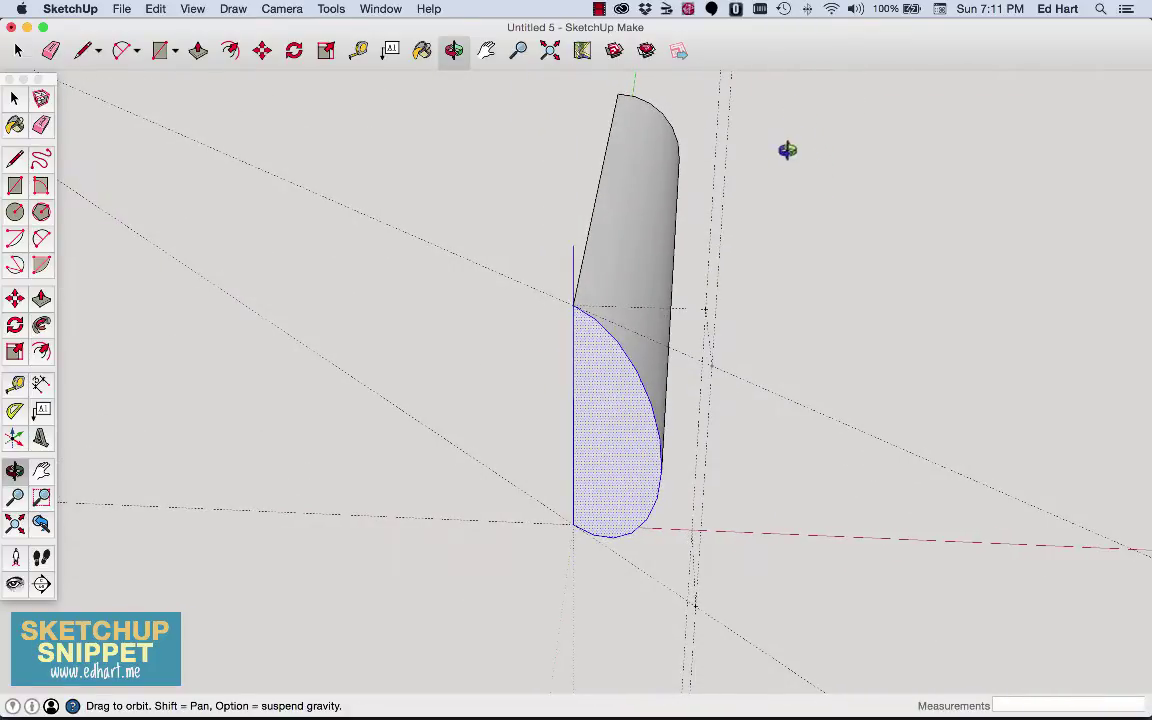
pyautogui.click(16, 97)
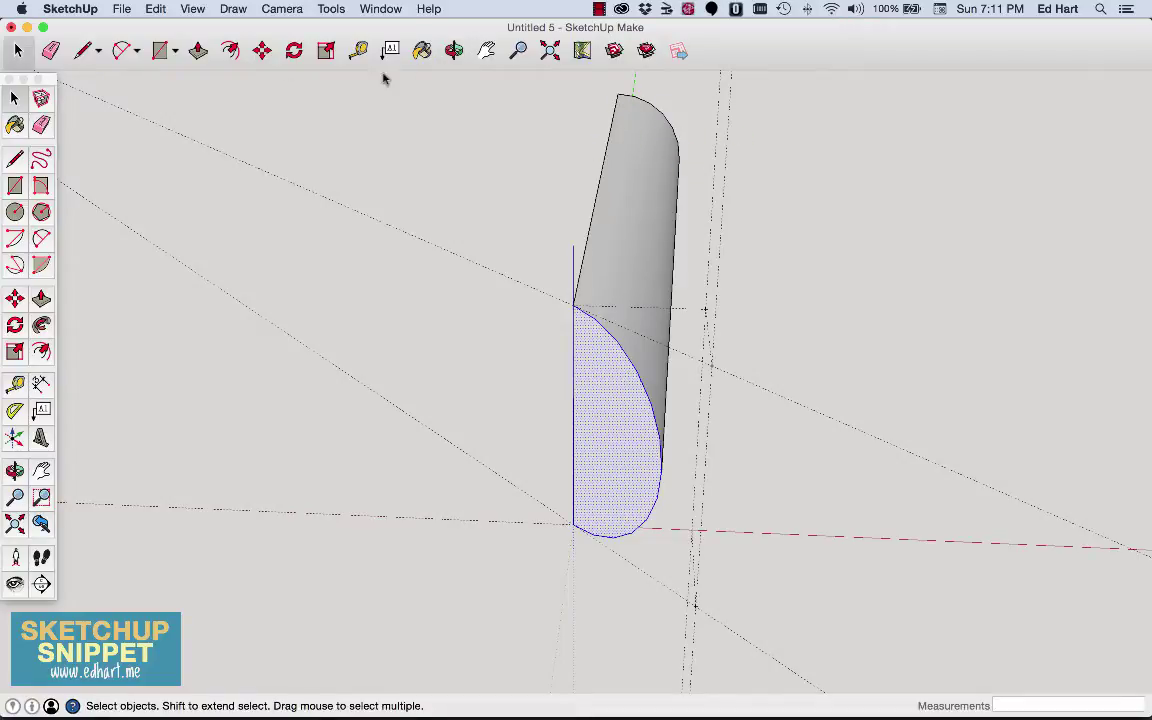
pyautogui.click(453, 50)
pyautogui.moveTo(589, 180); pyautogui.dragTo(386, 404)
pyautogui.moveTo(537, 85); pyautogui.dragTo(507, 226)
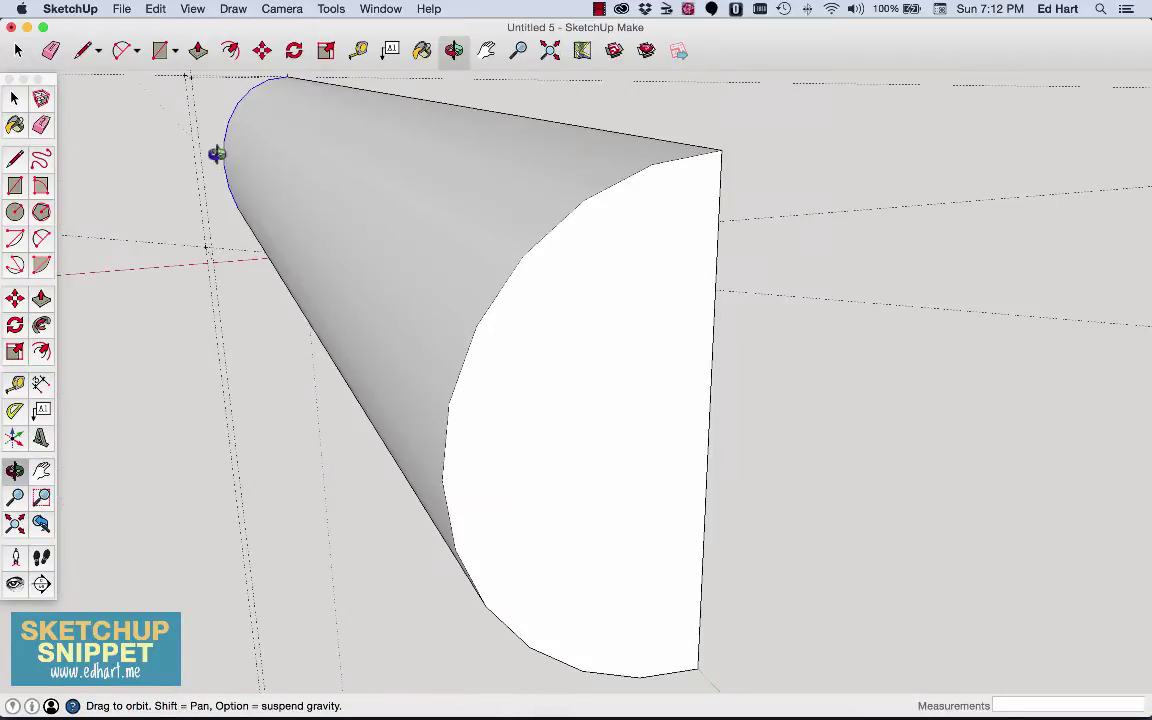
pyautogui.press('t')
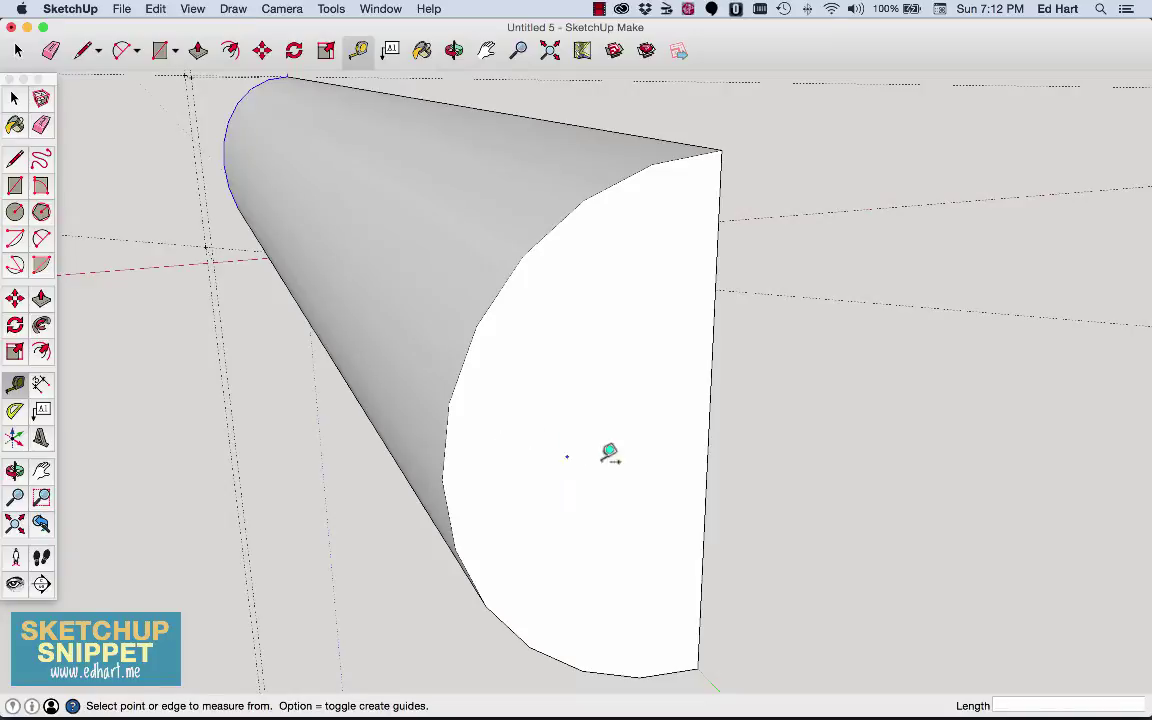
pyautogui.click(717, 424)
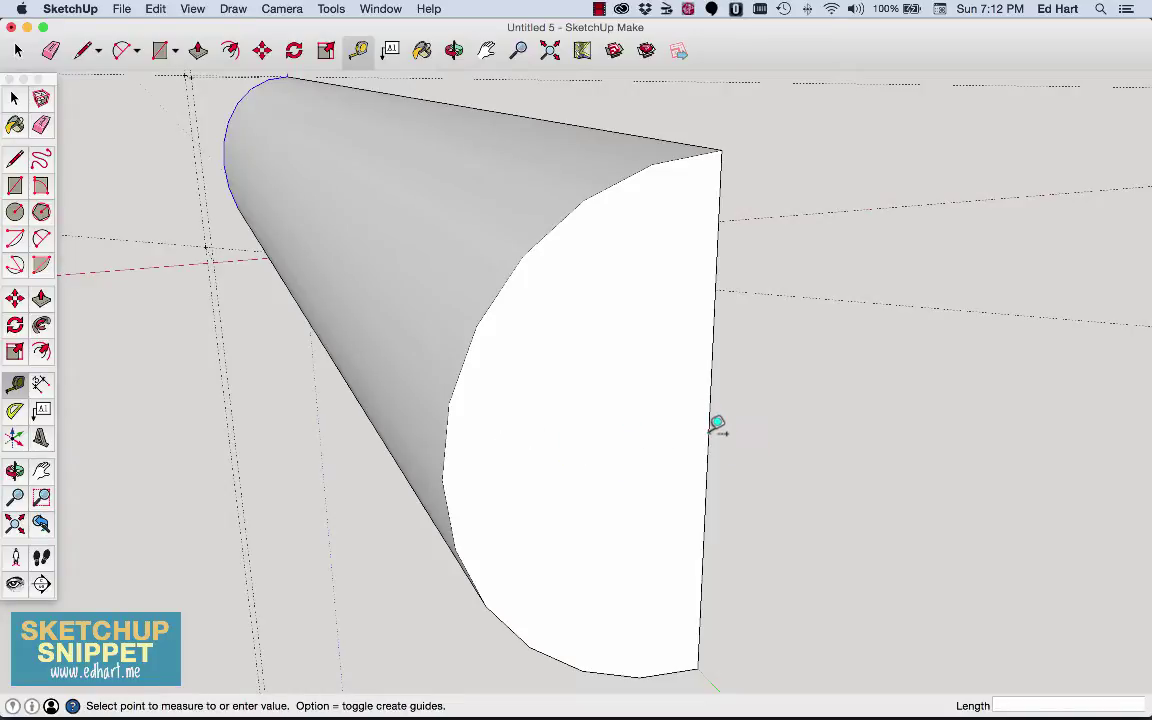
pyautogui.click(451, 472)
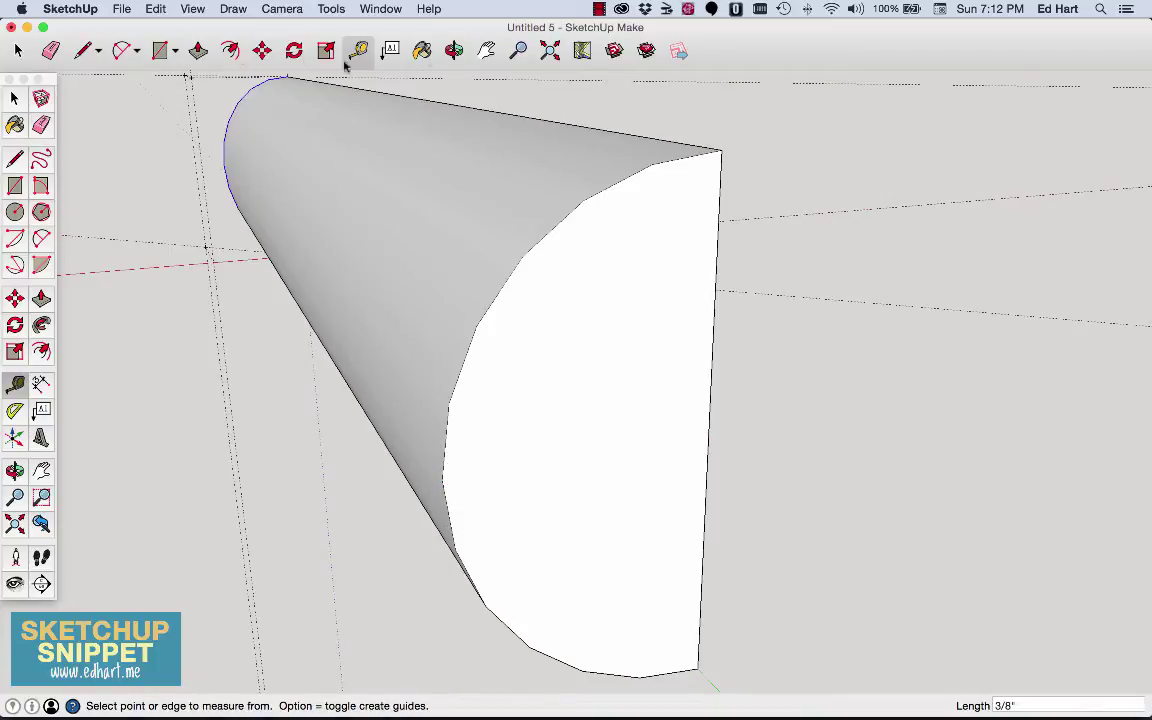
pyautogui.click(454, 50)
pyautogui.moveTo(190, 249); pyautogui.dragTo(573, 172)
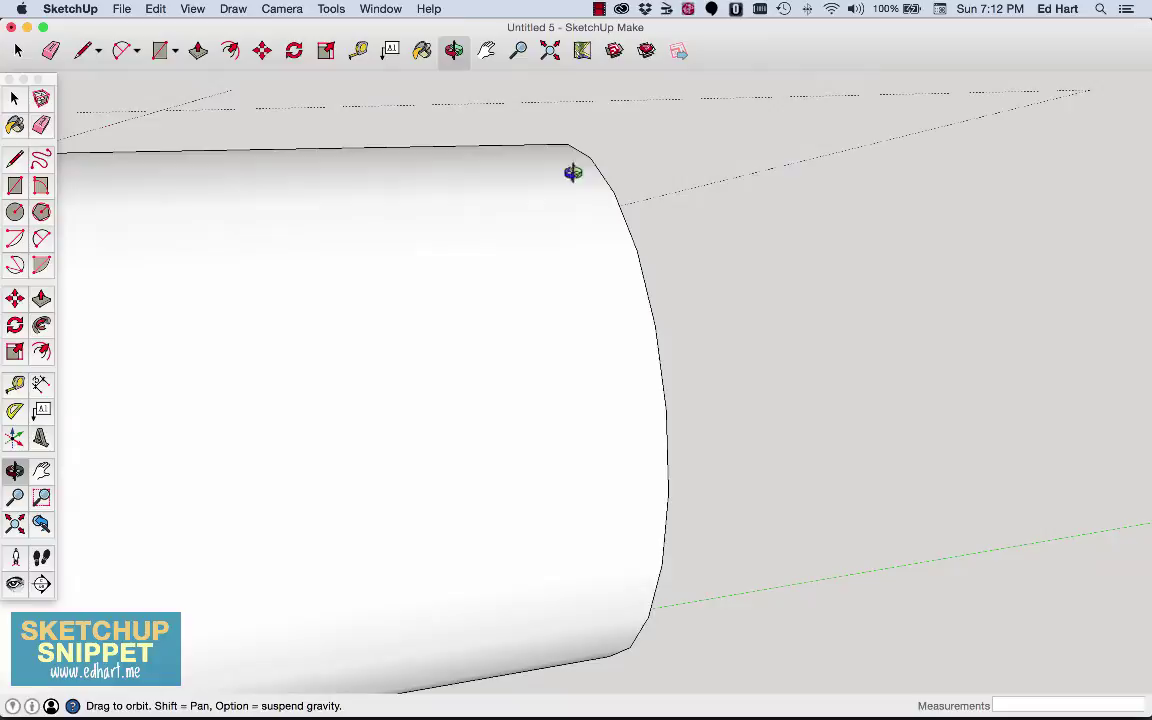
# Step: Scale the angled end face about 1.41× along red and green out to the guides, then deselect it
pyautogui.click(551, 51)
pyautogui.moveTo(136, 342); pyautogui.dragTo(643, 327)
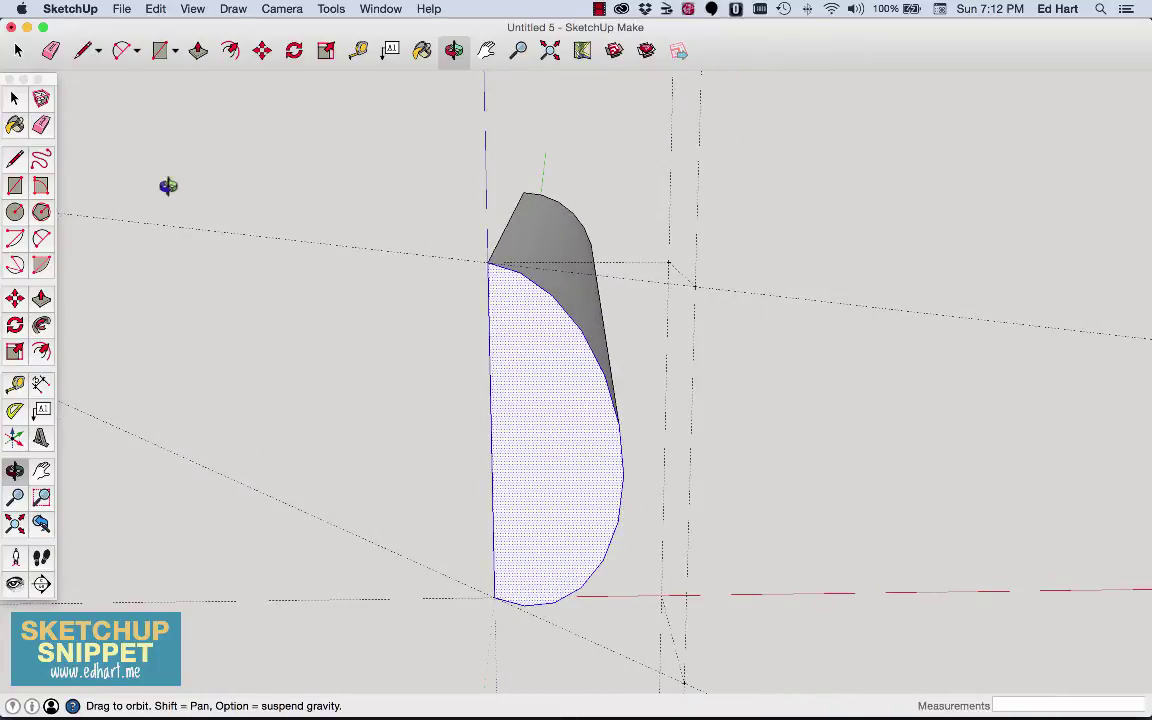
pyautogui.click(16, 100)
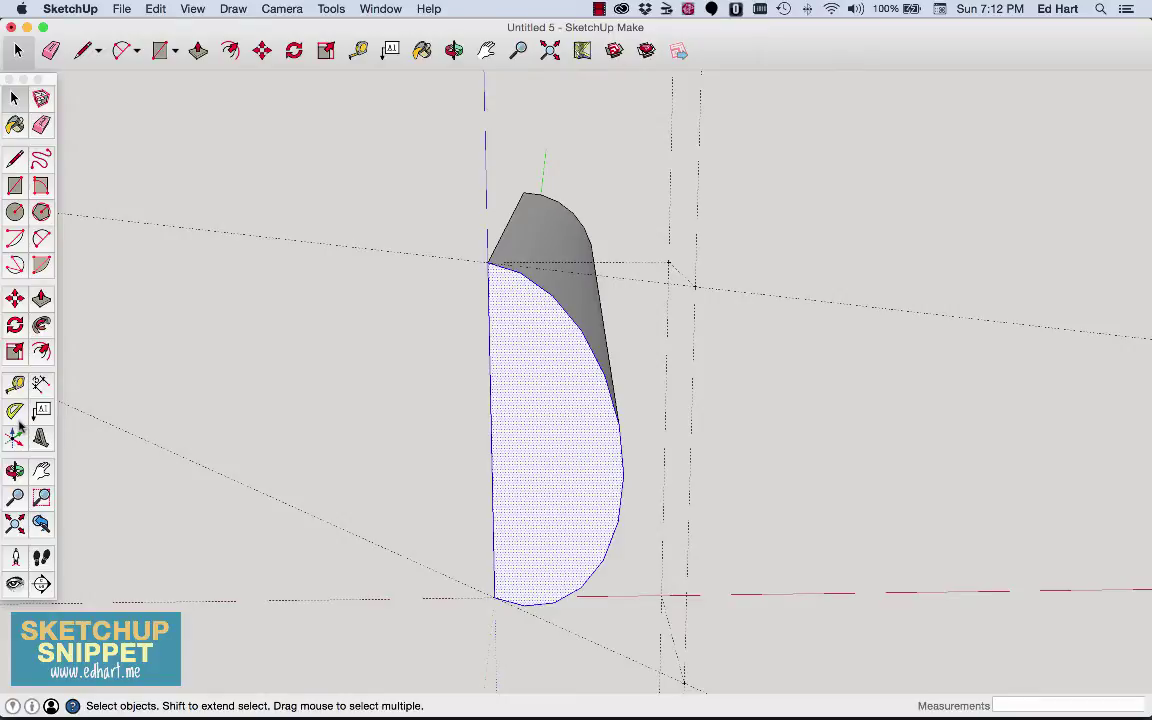
pyautogui.click(16, 353)
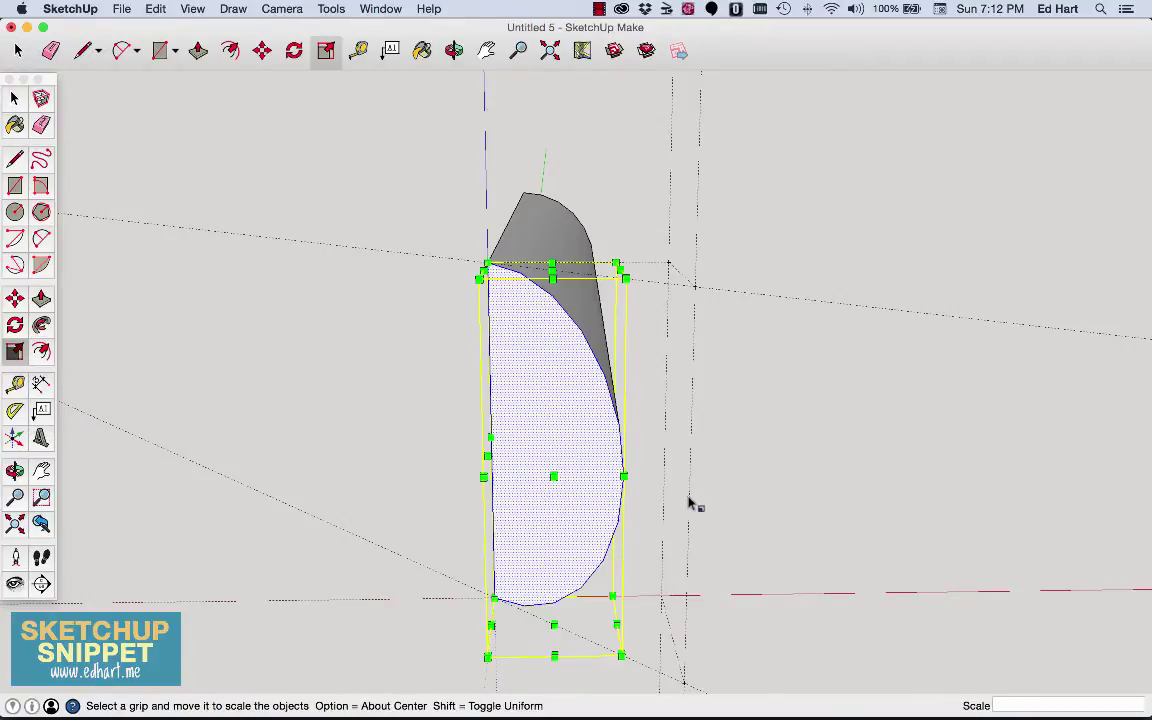
pyautogui.click(454, 50)
pyautogui.moveTo(668, 334); pyautogui.dragTo(571, 509)
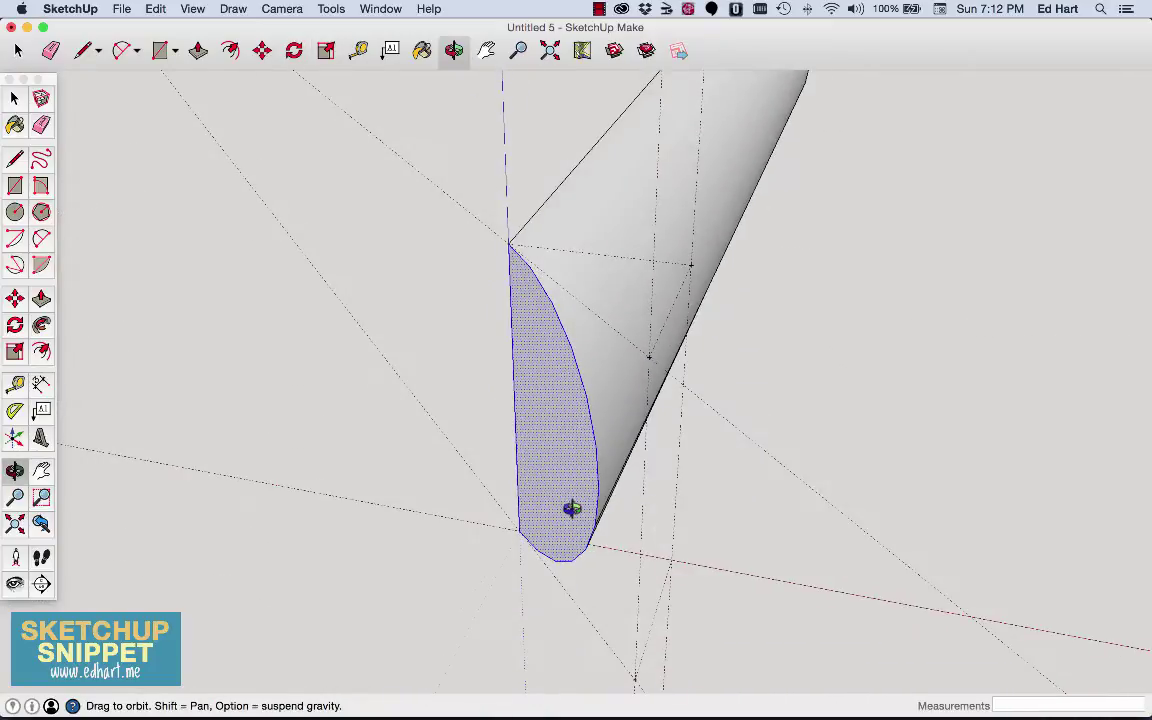
pyautogui.click(15, 352)
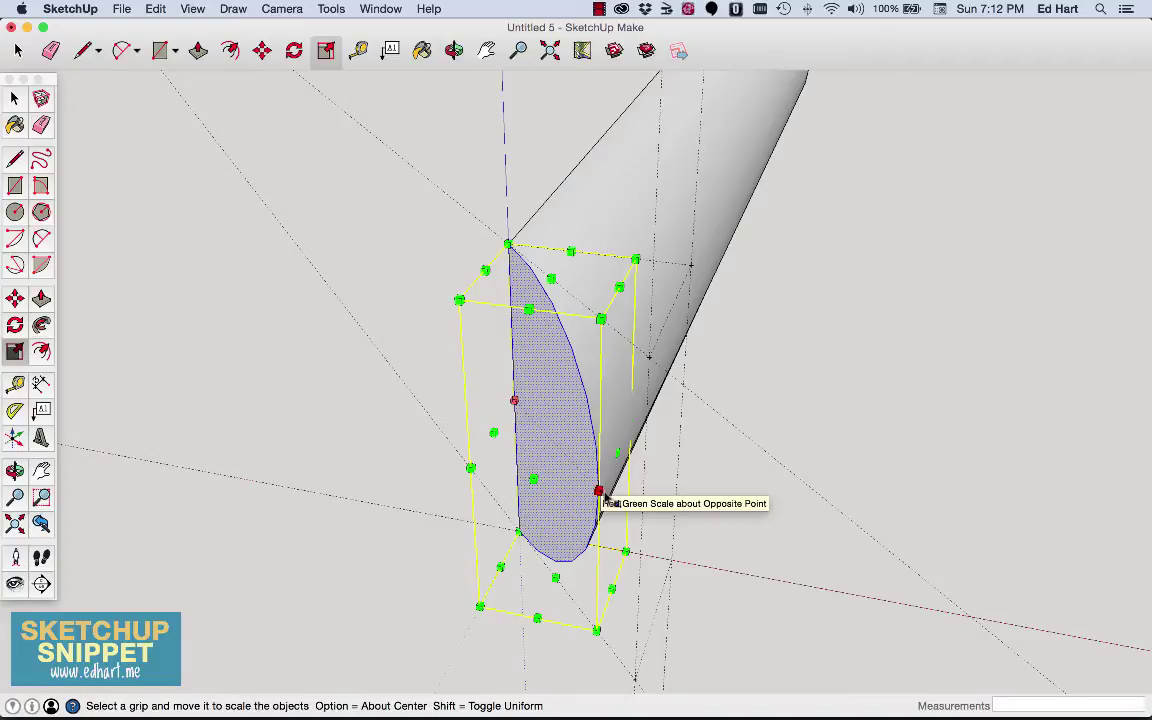
pyautogui.moveTo(600, 493); pyautogui.dragTo(648, 545)
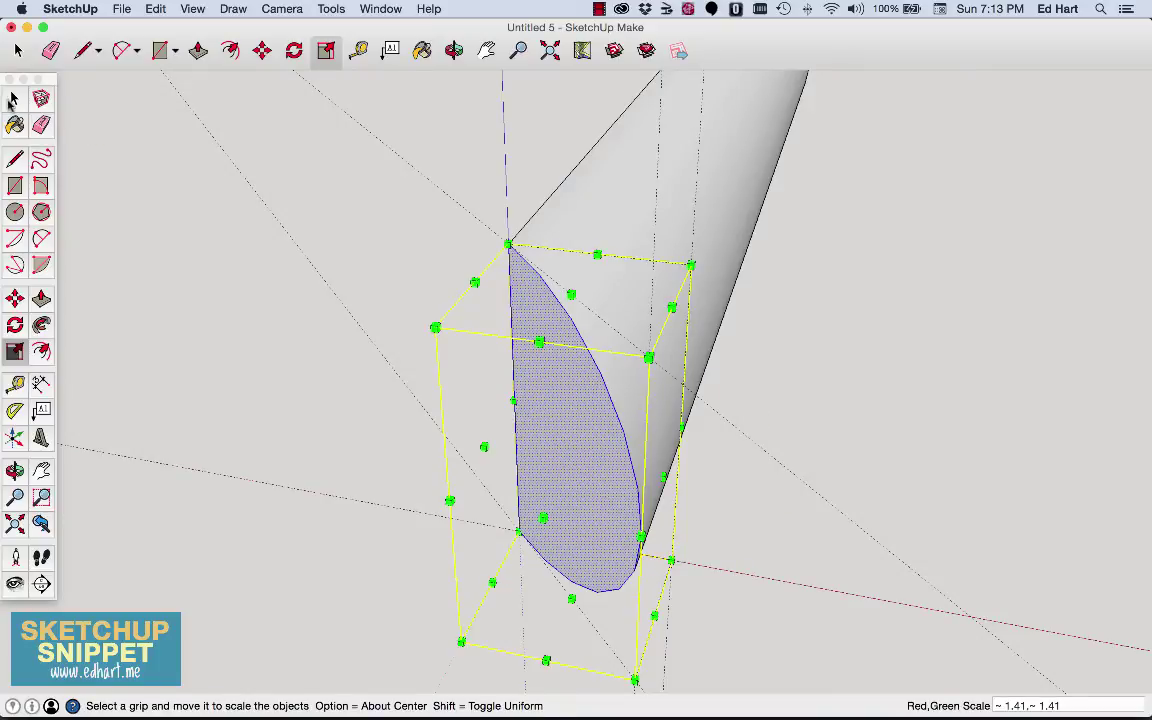
pyautogui.click(14, 98)
pyautogui.click(497, 306)
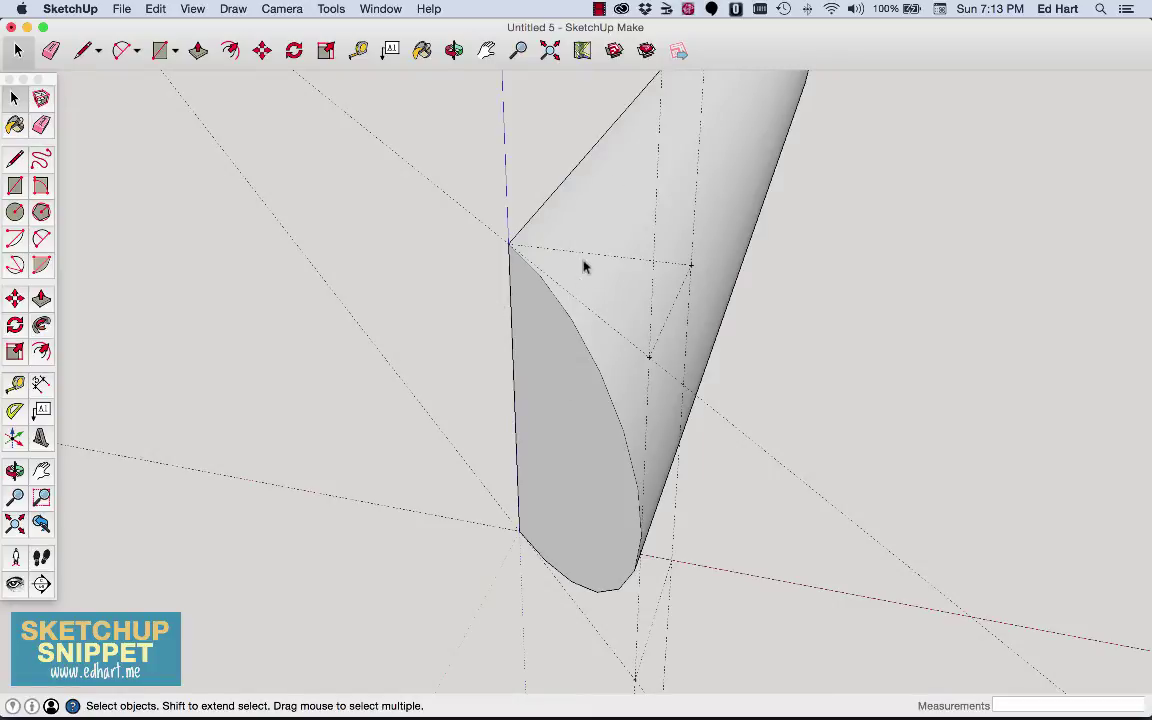
pyautogui.click(453, 50)
pyautogui.moveTo(476, 401)
pyautogui.mouseDown()
pyautogui.moveTo(584, 404)
pyautogui.moveTo(535, 284)
pyautogui.moveTo(496, 265)
pyautogui.moveTo(530, 273)
pyautogui.moveTo(479, 350)
pyautogui.moveTo(435, 350)
pyautogui.moveTo(548, 316)
pyautogui.moveTo(550, 283)
pyautogui.moveTo(482, 263)
pyautogui.moveTo(426, 276)
pyautogui.mouseUp()
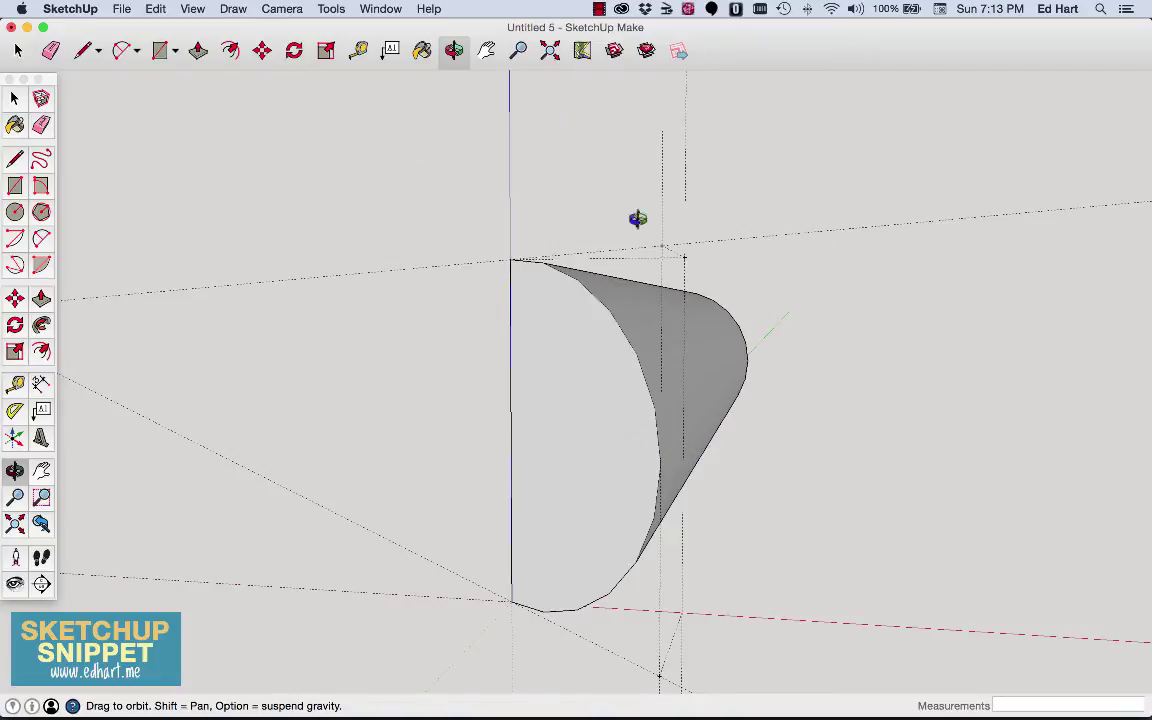
pyautogui.moveTo(638, 218); pyautogui.dragTo(300, 330)
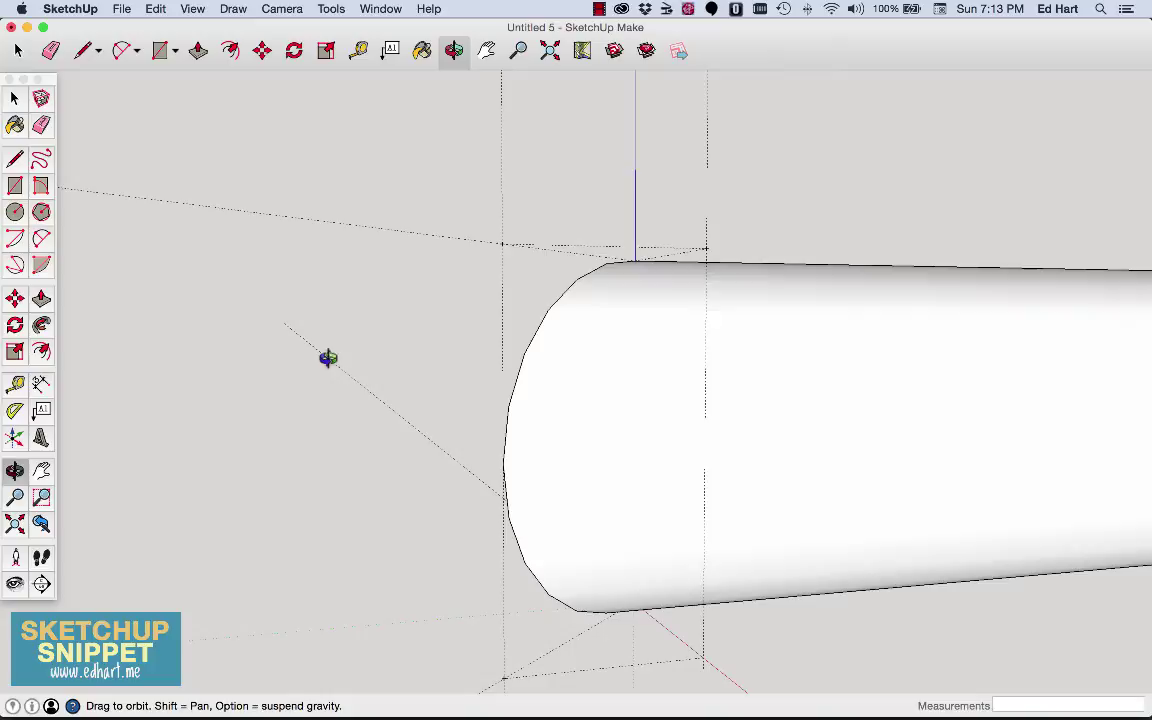
pyautogui.click(550, 51)
pyautogui.moveTo(985, 550); pyautogui.dragTo(427, 520)
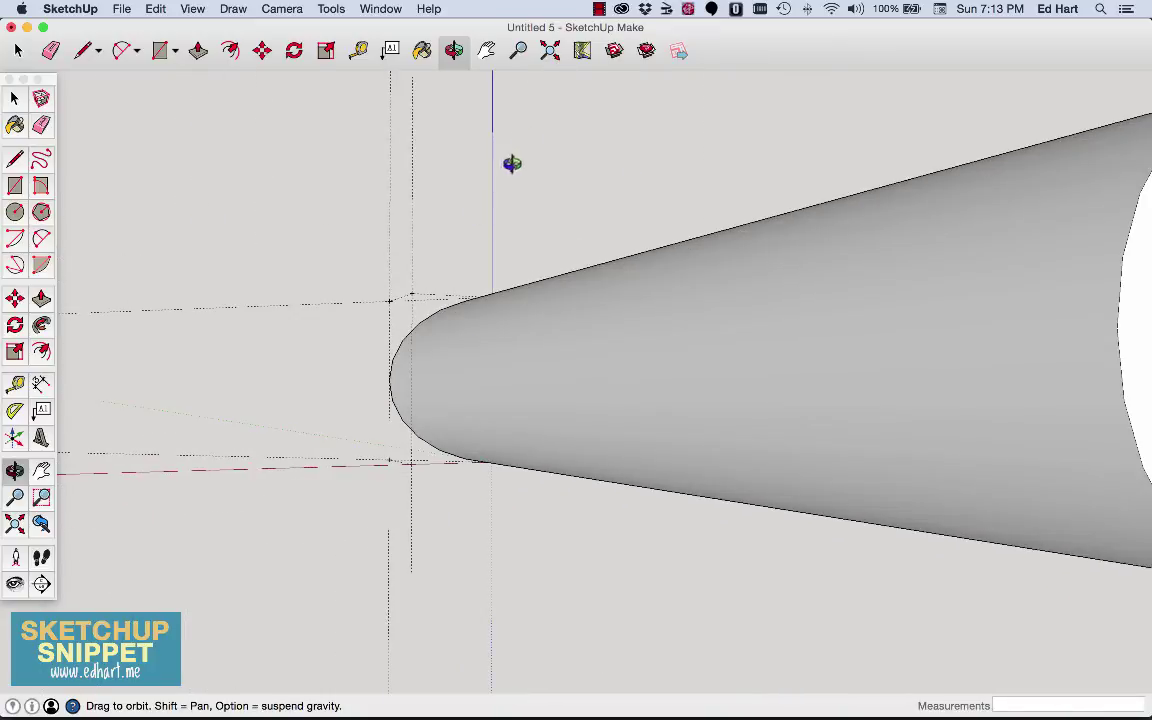
pyautogui.moveTo(496, 75); pyautogui.dragTo(507, 107)
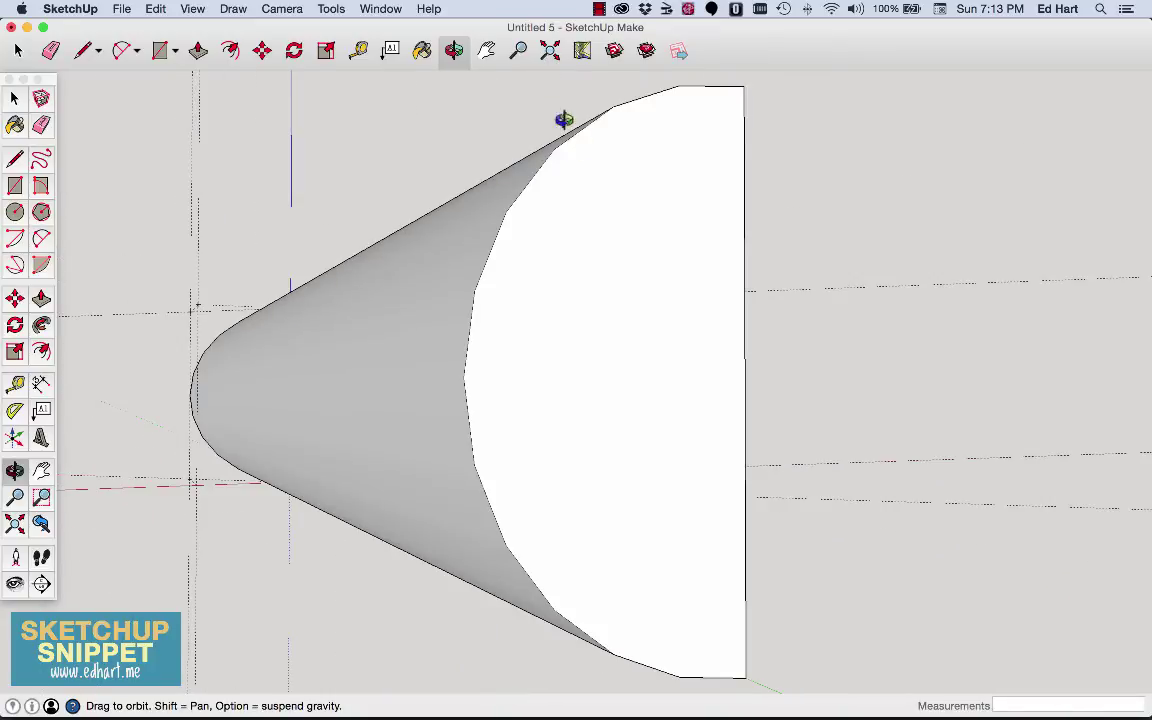
pyautogui.click(15, 383)
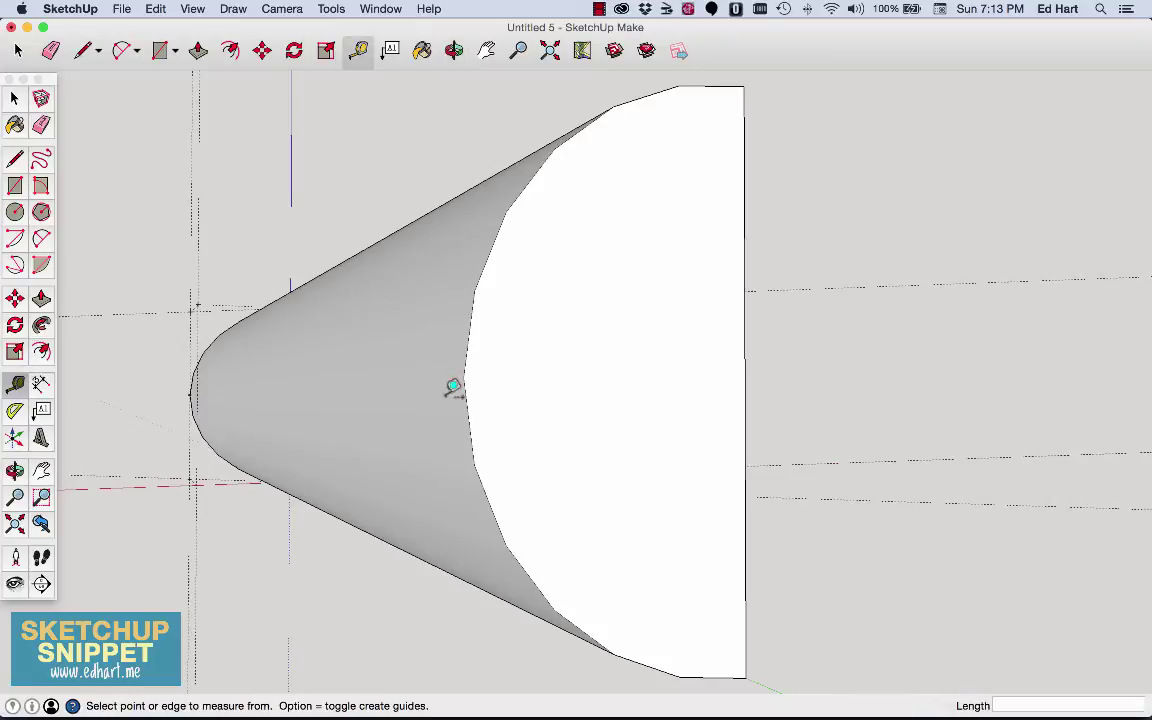
pyautogui.click(752, 374)
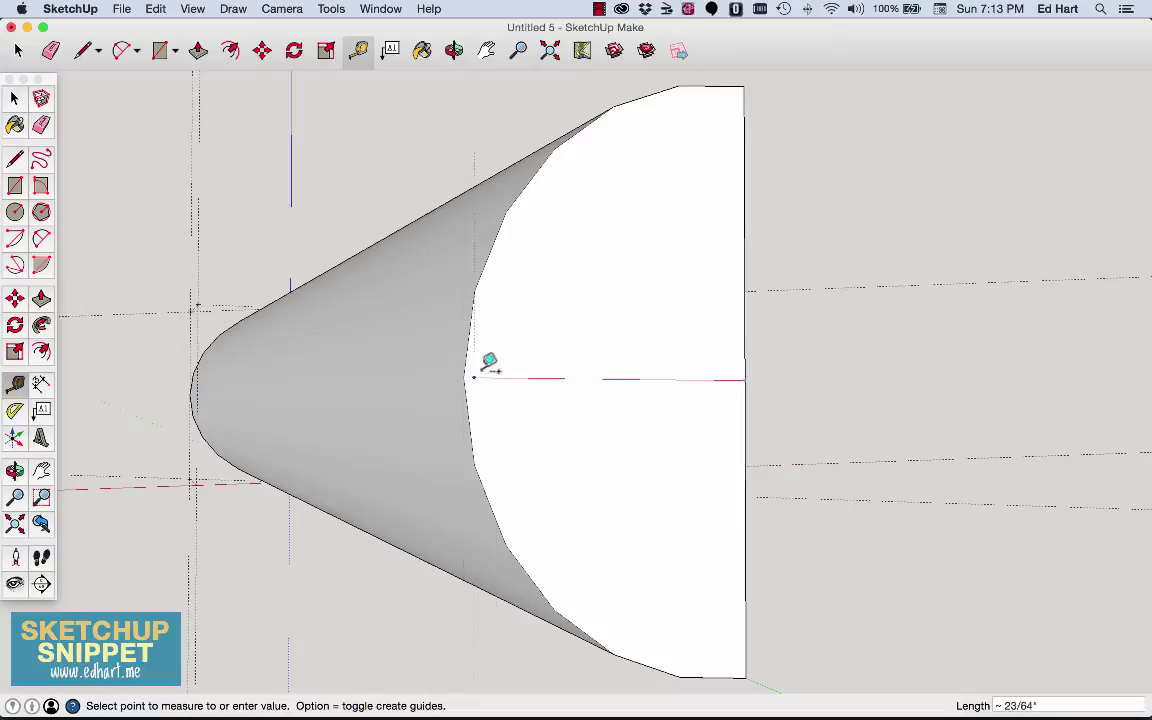
pyautogui.click(361, 165)
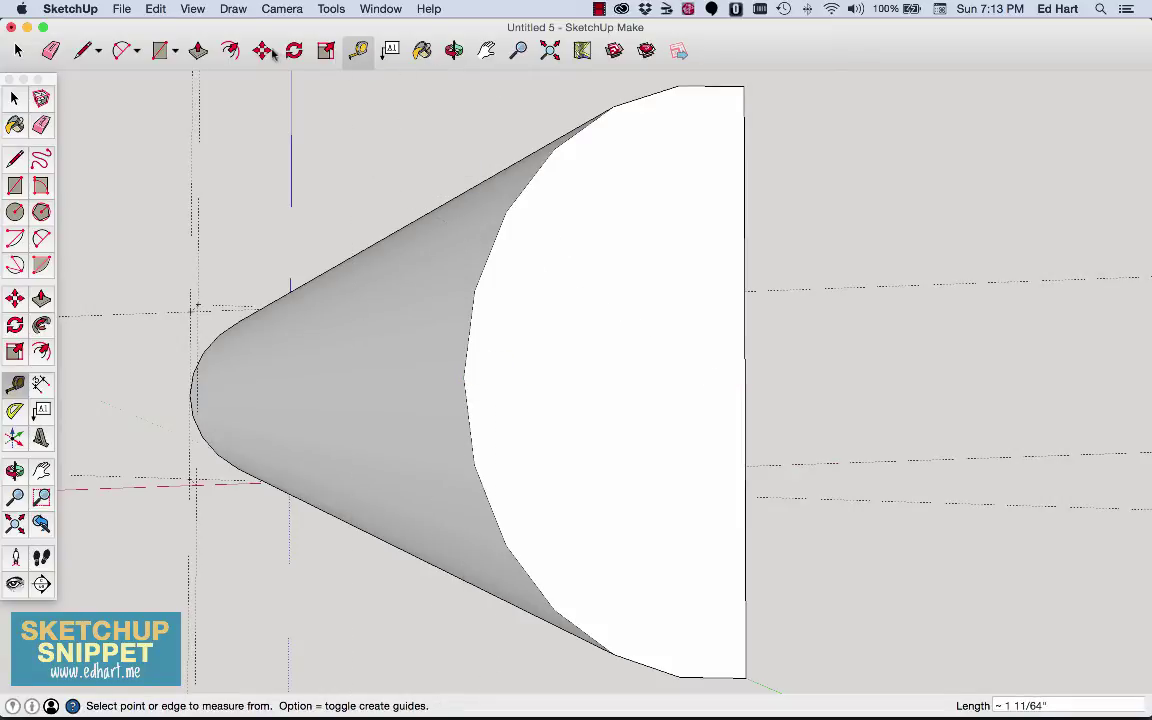
pyautogui.click(454, 50)
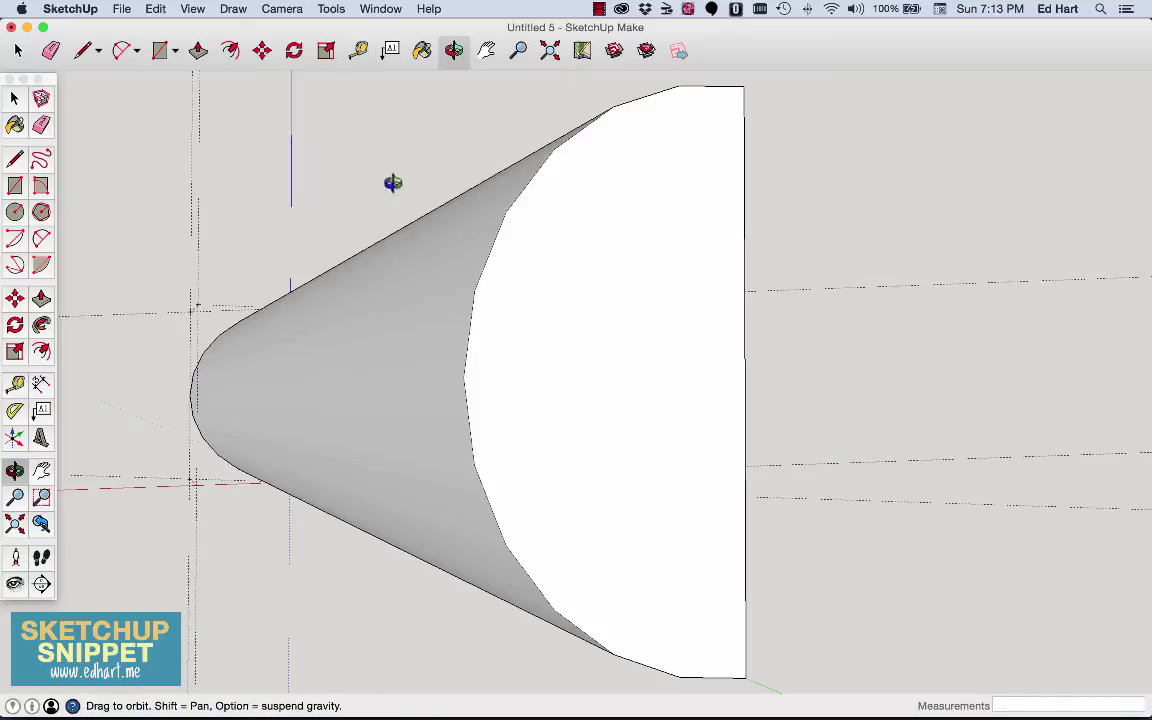
pyautogui.moveTo(295, 224); pyautogui.dragTo(514, 264)
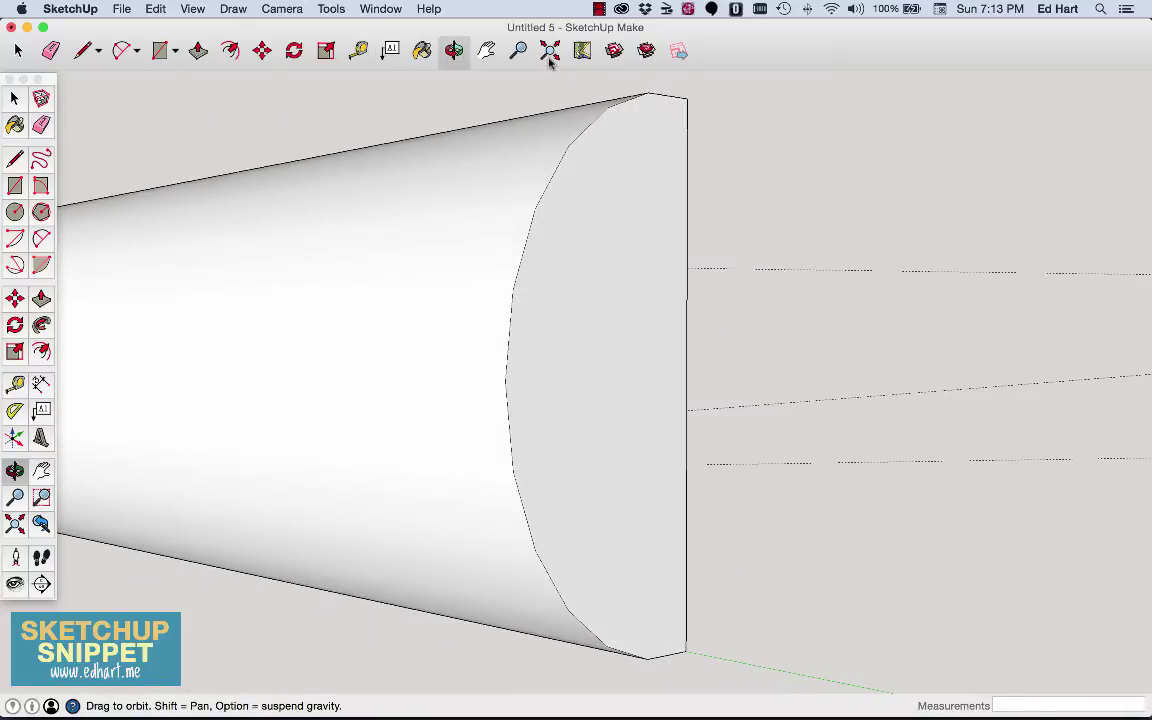
pyautogui.moveTo(492, 78); pyautogui.dragTo(478, 116)
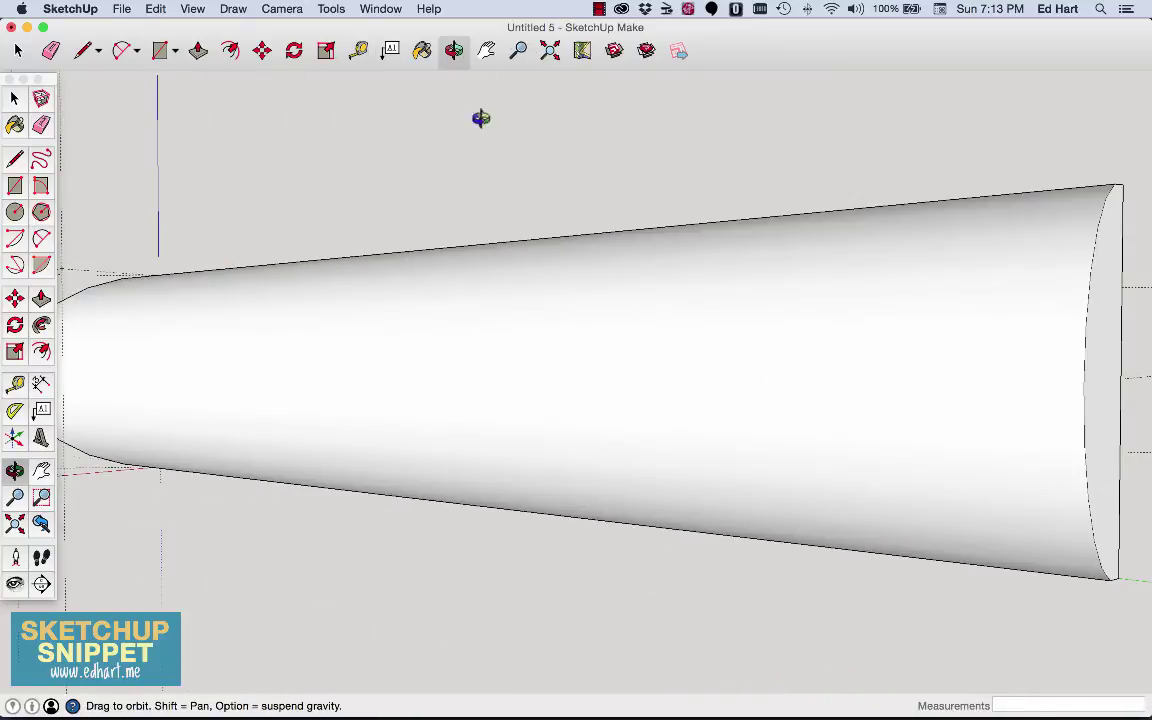
pyautogui.moveTo(185, 285); pyautogui.dragTo(730, 276)
pyautogui.click(550, 50)
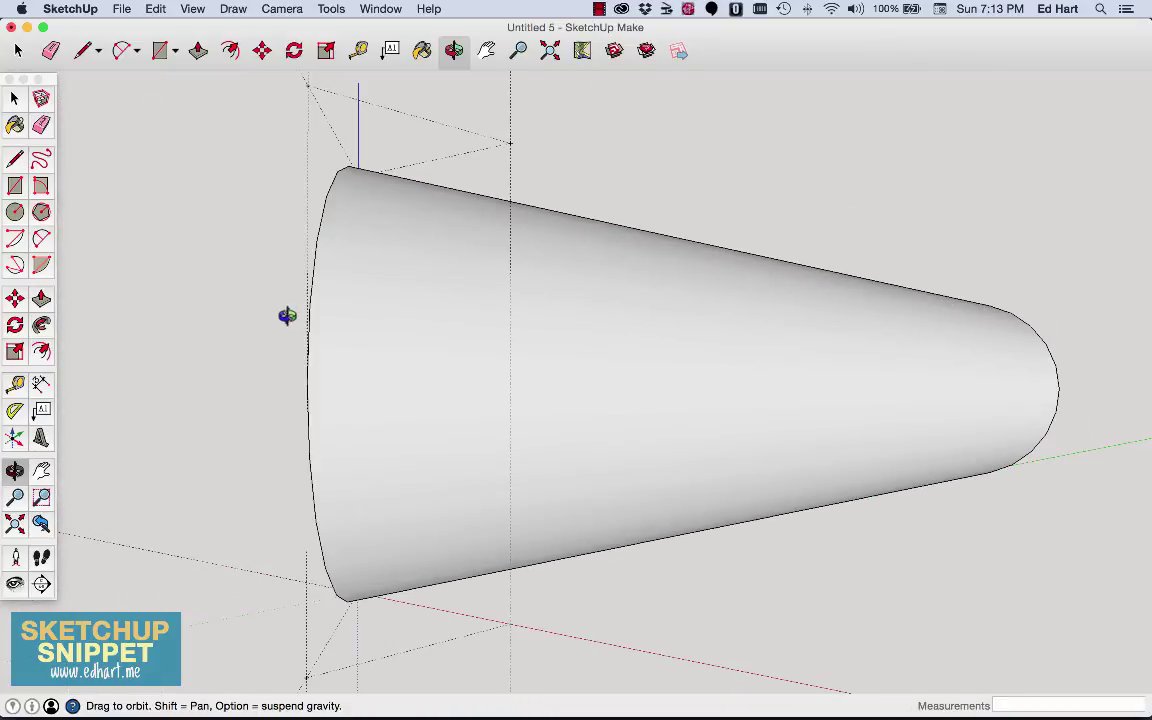
pyautogui.moveTo(345, 301); pyautogui.dragTo(436, 331)
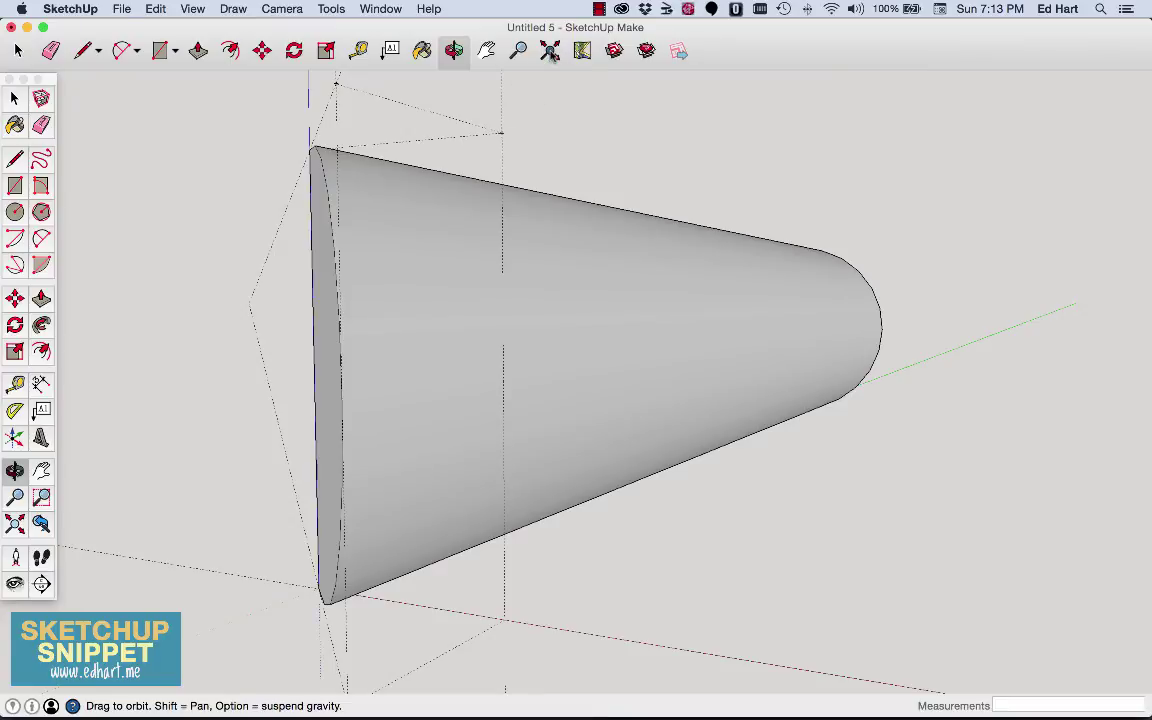
pyautogui.moveTo(495, 72); pyautogui.dragTo(463, 123)
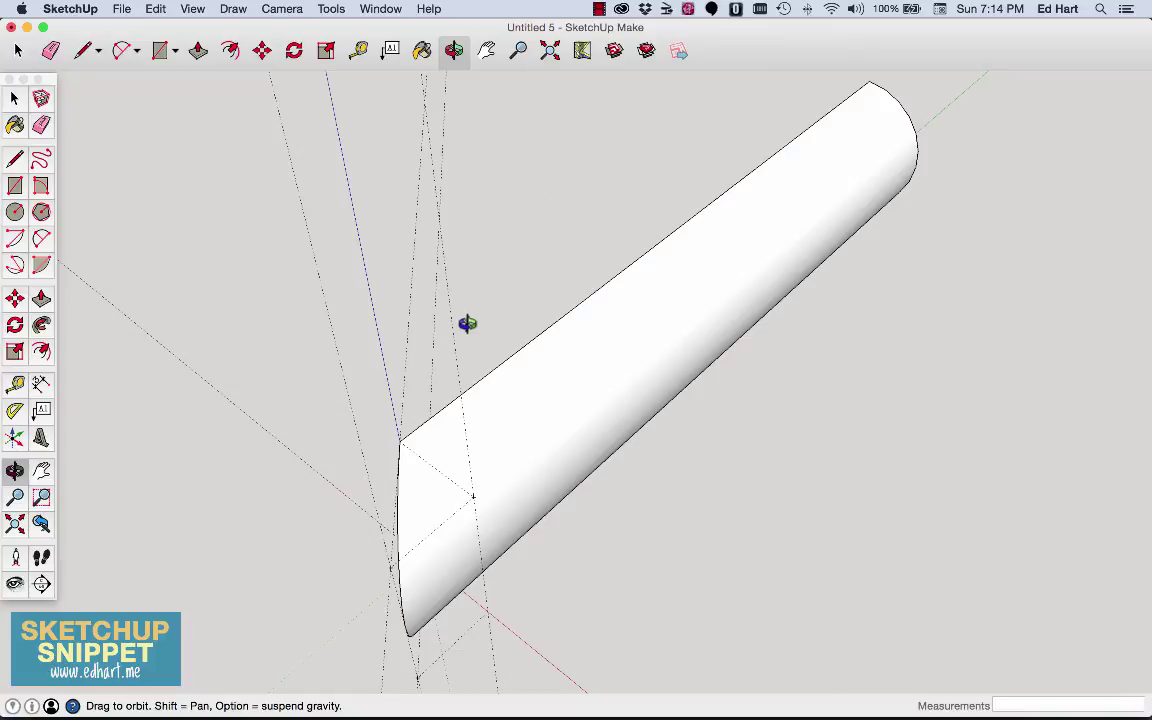